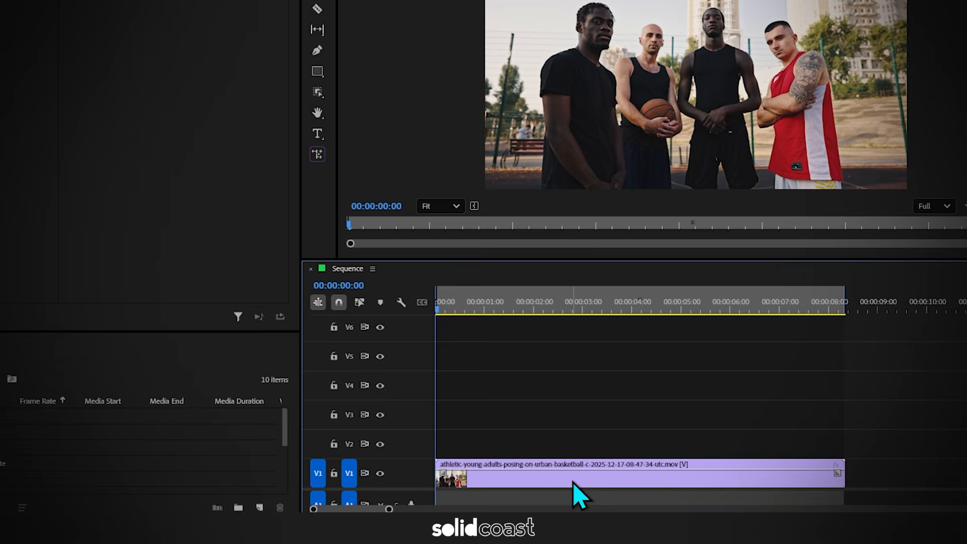
# Create a sharp object mask on the leftmost man in the black T-shirt and track it both ways through the clip.
pyautogui.click(318, 92)
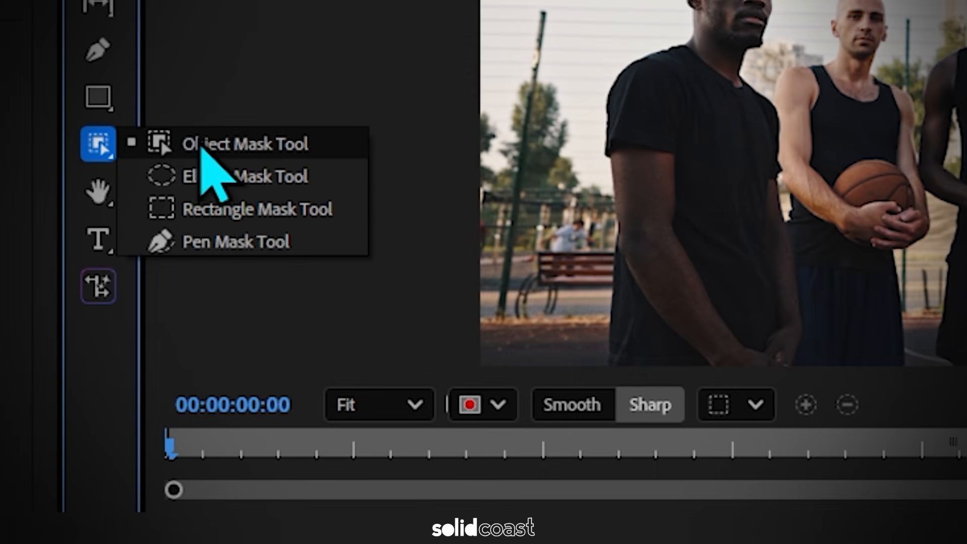
pyautogui.click(202, 144)
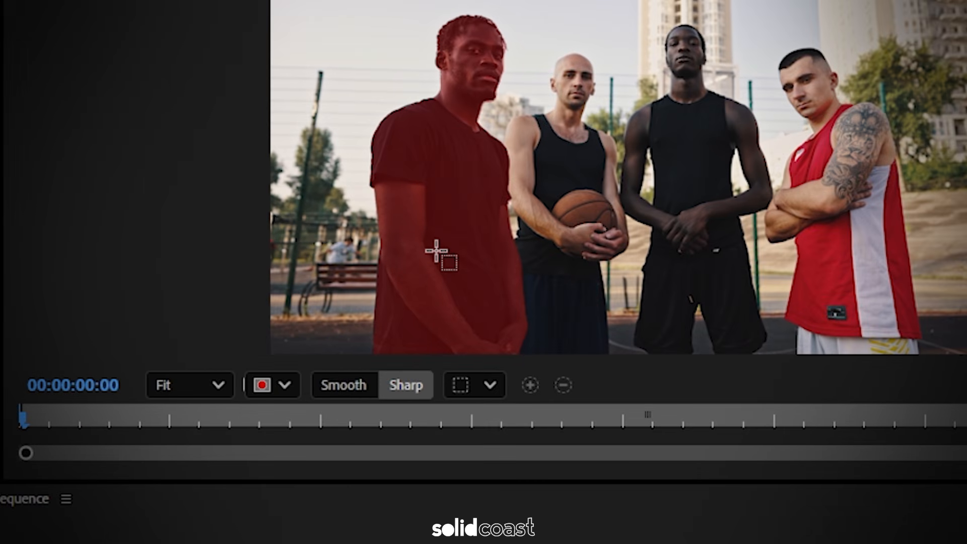
pyautogui.click(437, 250)
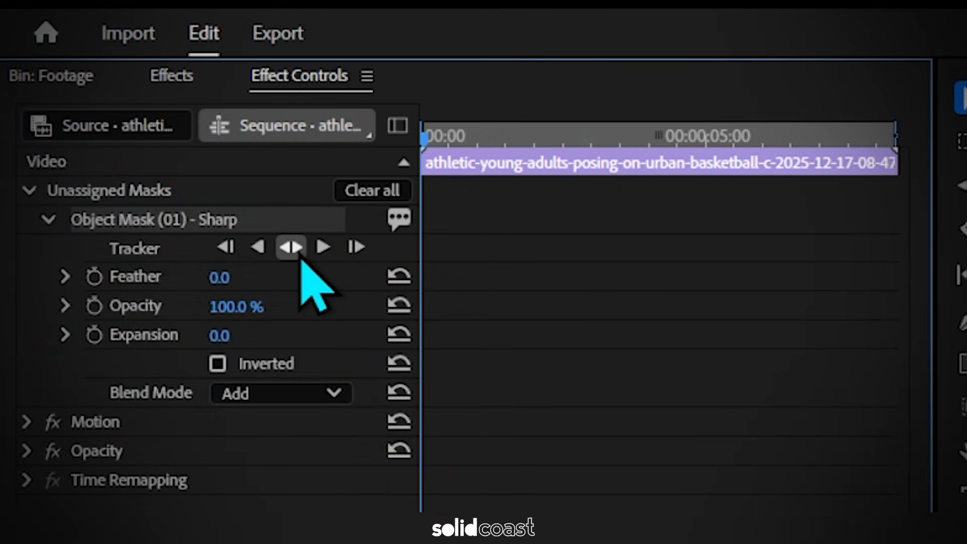
pyautogui.click(292, 250)
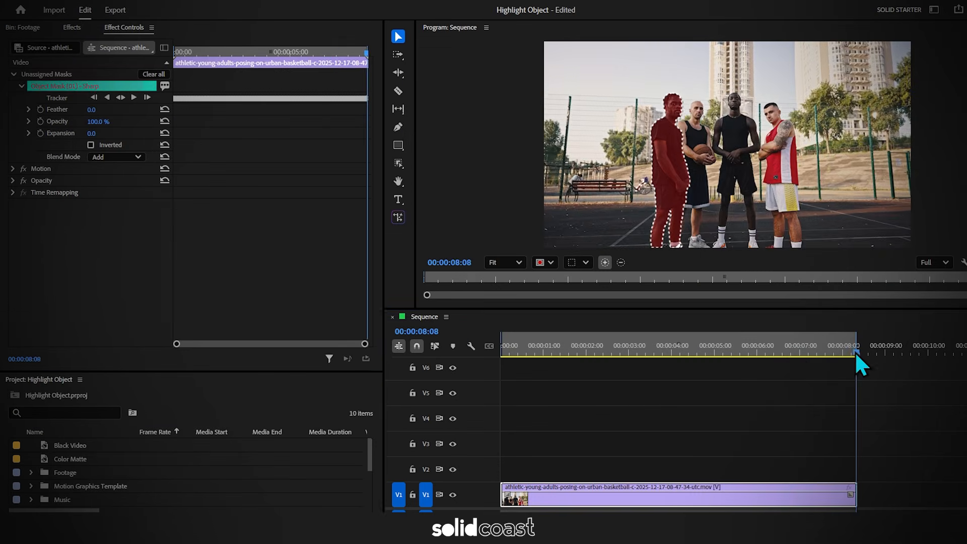
# Return the playhead to the sequence start and add an object mask on the man holding the basketball.
pyautogui.moveTo(857, 351); pyautogui.dragTo(498, 353)
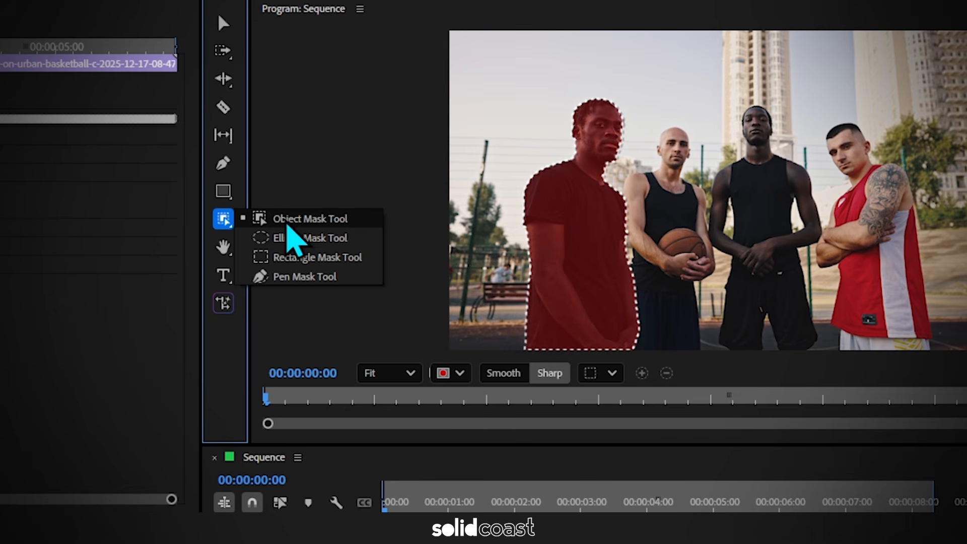
pyautogui.click(282, 218)
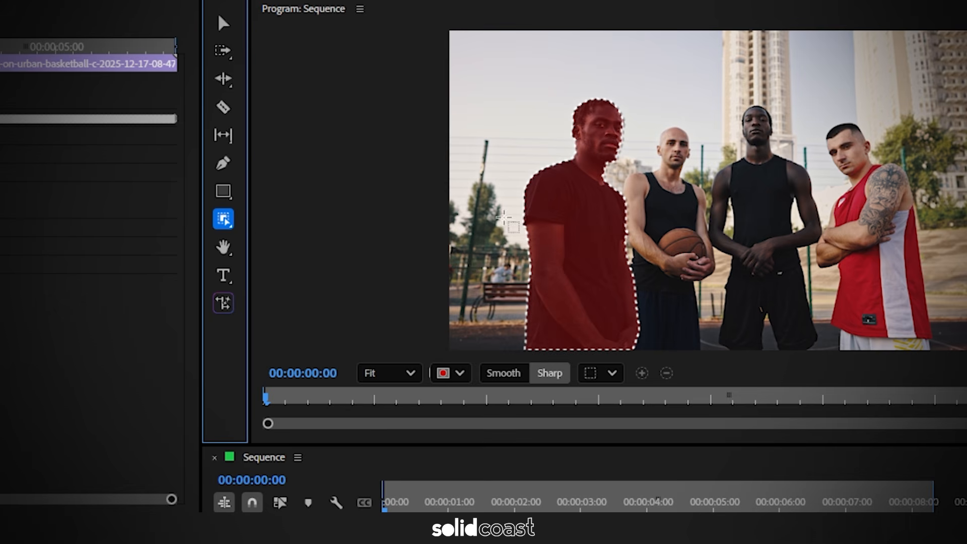
pyautogui.click(670, 216)
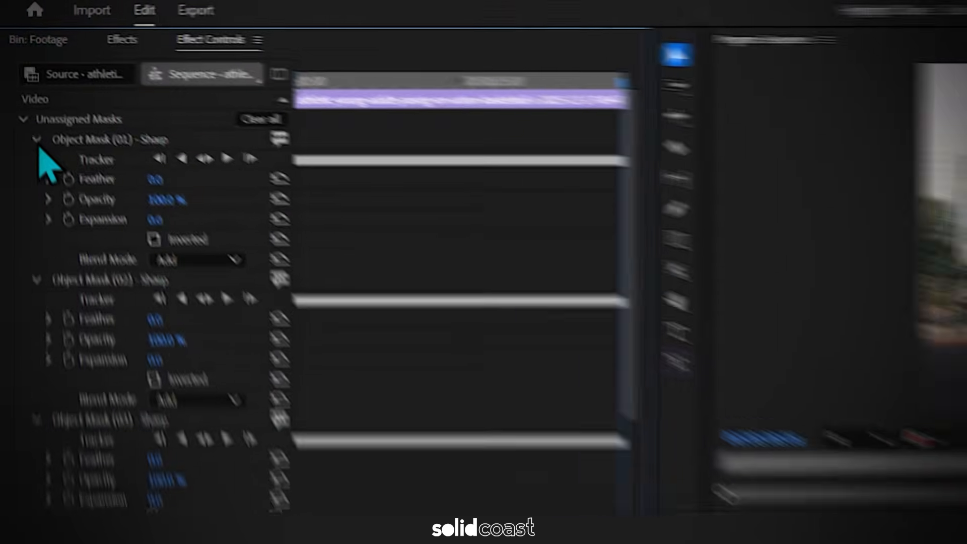
# Collapse the settings of all four object masks on the basketball clip.
pyautogui.click(22, 86)
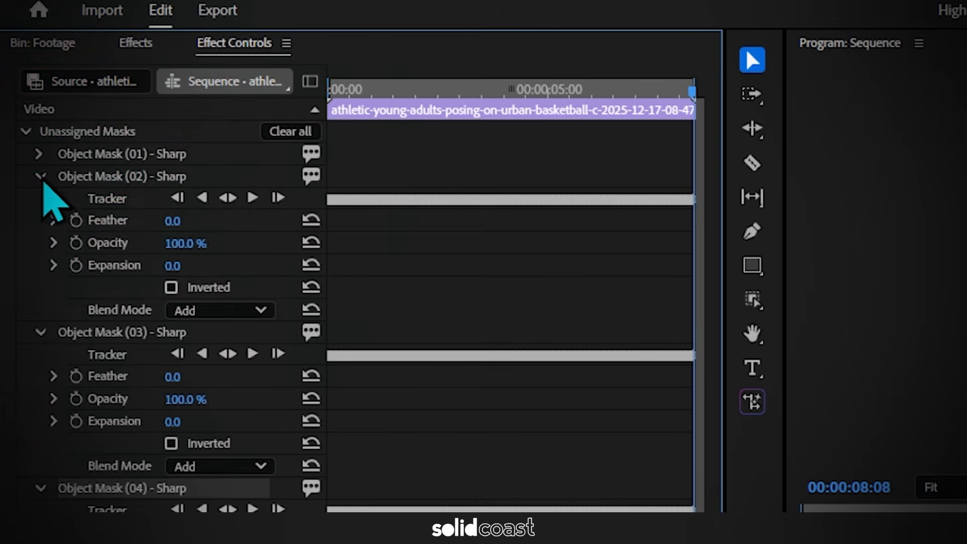
pyautogui.click(42, 179)
pyautogui.click(41, 200)
pyautogui.click(41, 223)
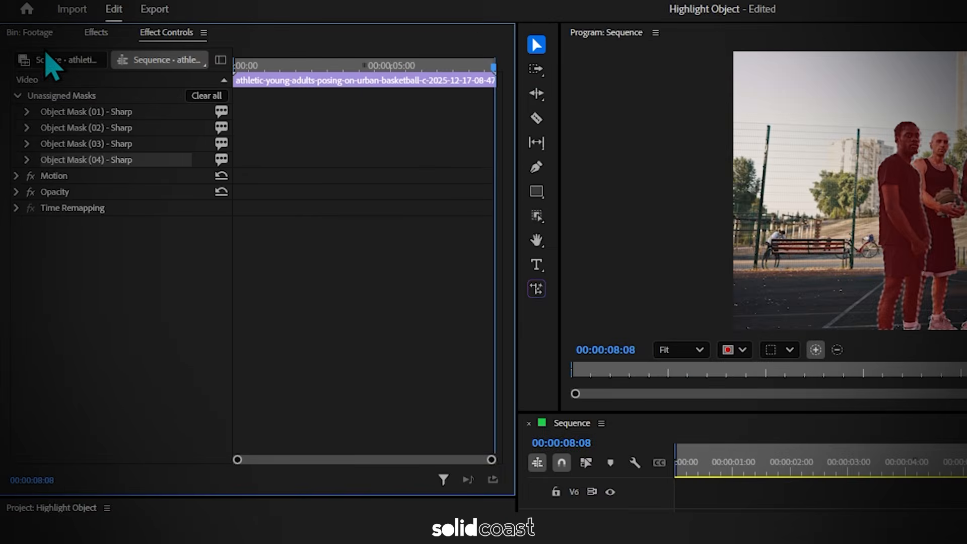
# Create an adjustment layer in the Footage bin with the default settings.
pyautogui.click(25, 28)
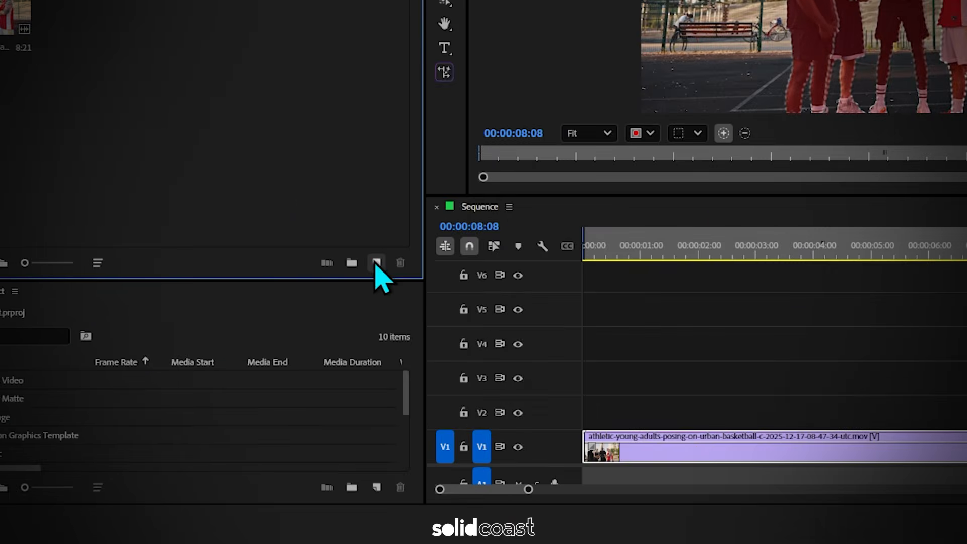
pyautogui.click(469, 479)
pyautogui.click(377, 326)
pyautogui.click(574, 323)
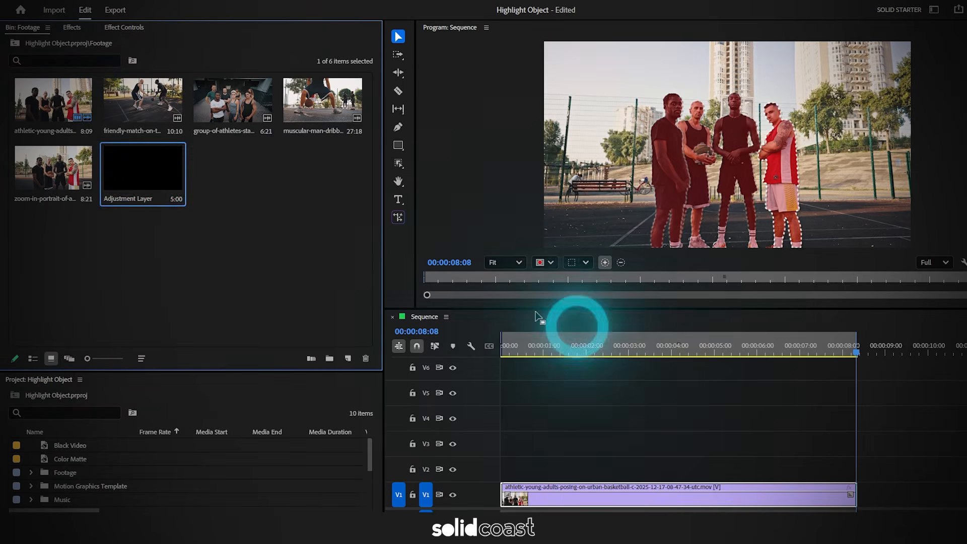
# Place the adjustment layer on V2 across the full length of the clip and give it the VFX label colour.
pyautogui.moveTo(166, 182); pyautogui.dragTo(504, 469)
pyautogui.moveTo(700, 466); pyautogui.dragTo(850, 473)
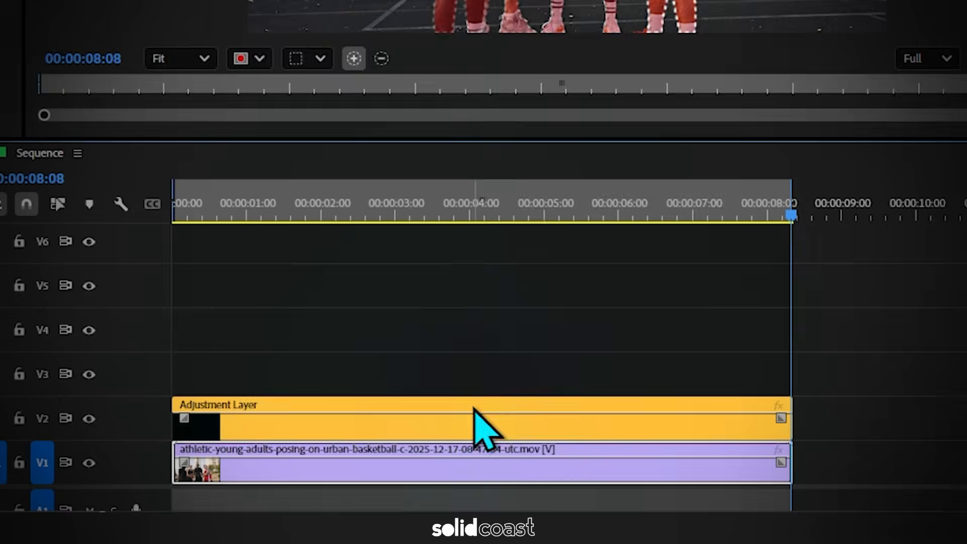
pyautogui.rightClick(483, 428)
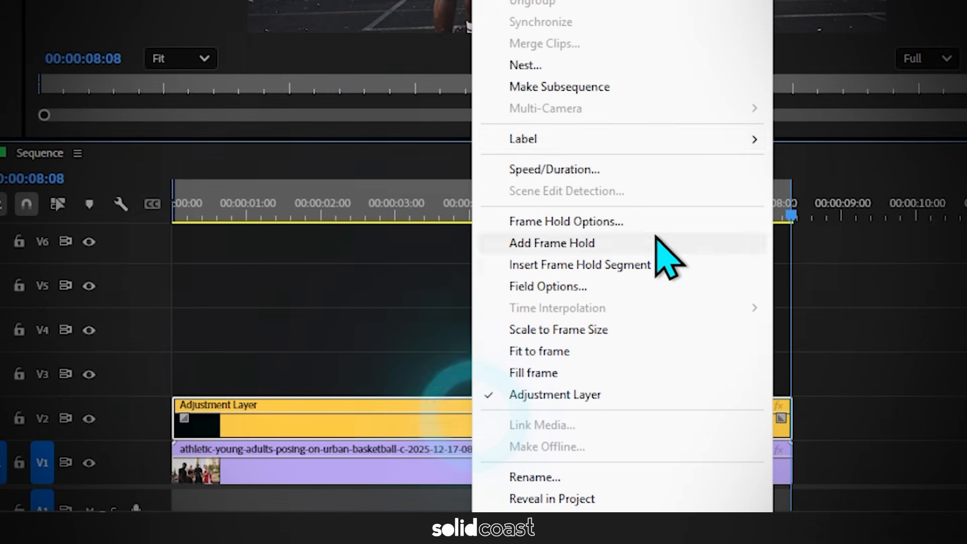
pyautogui.moveTo(712, 143)
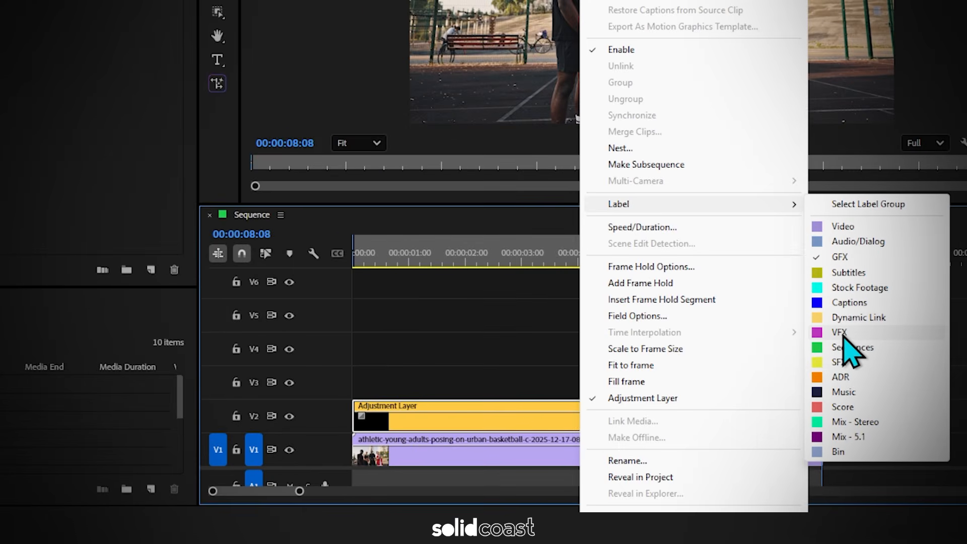
pyautogui.click(843, 335)
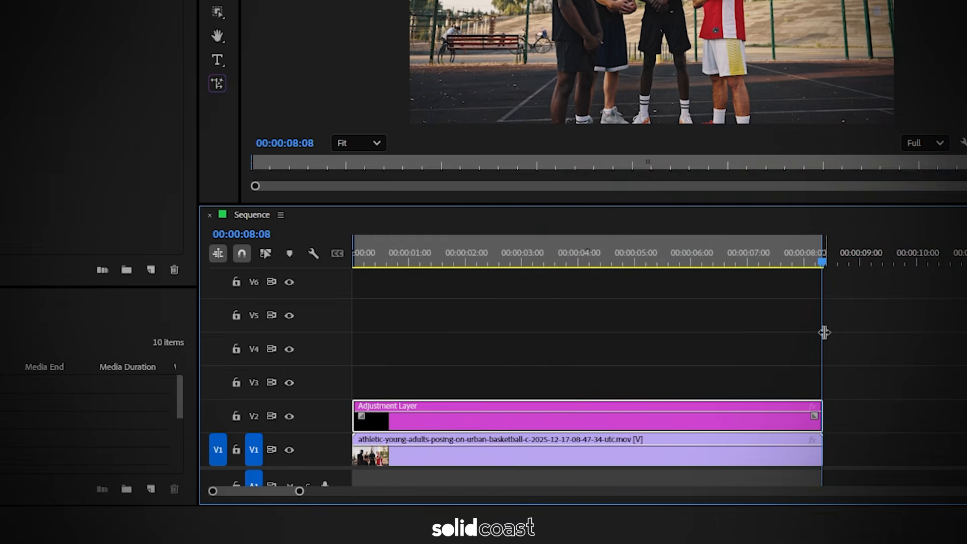
# Duplicate the adjustment layer onto V3 and give the copy a yellow label.
pyautogui.click(431, 412)
pyautogui.press('alt')
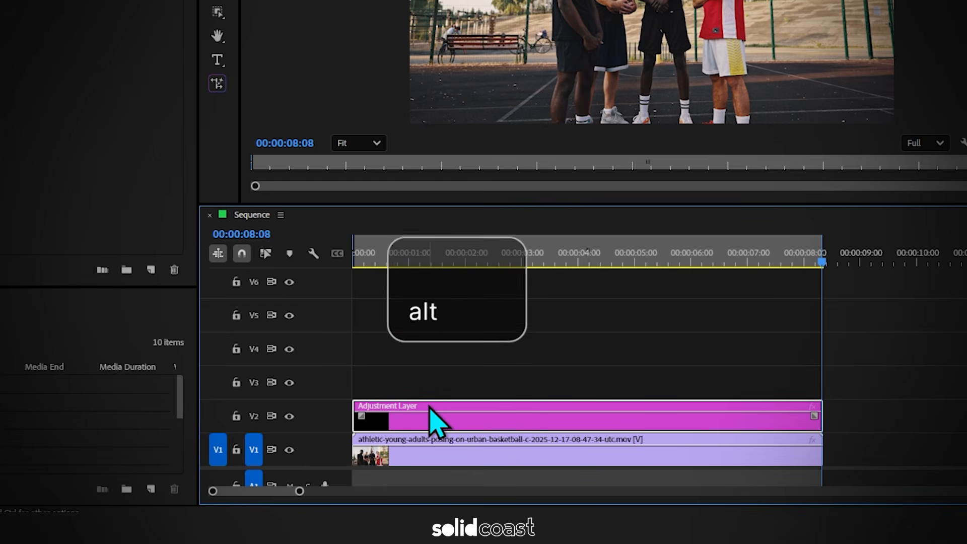
pyautogui.moveTo(431, 412); pyautogui.dragTo(431, 386)
pyautogui.rightClick(425, 388)
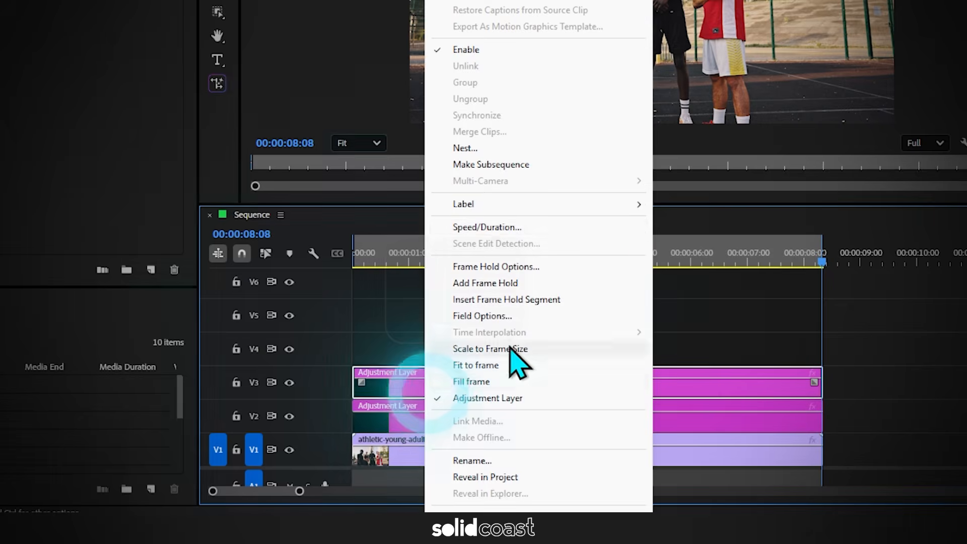
pyautogui.click(635, 209)
pyautogui.click(695, 362)
# Duplicate the adjustment layer onto V4 and V5, labelling the copies green and red.
pyautogui.moveTo(535, 387); pyautogui.dragTo(519, 319)
pyautogui.rightClick(530, 352)
pyautogui.moveTo(695, 206)
pyautogui.click(778, 386)
pyautogui.rightClick(510, 321)
pyautogui.click(760, 406)
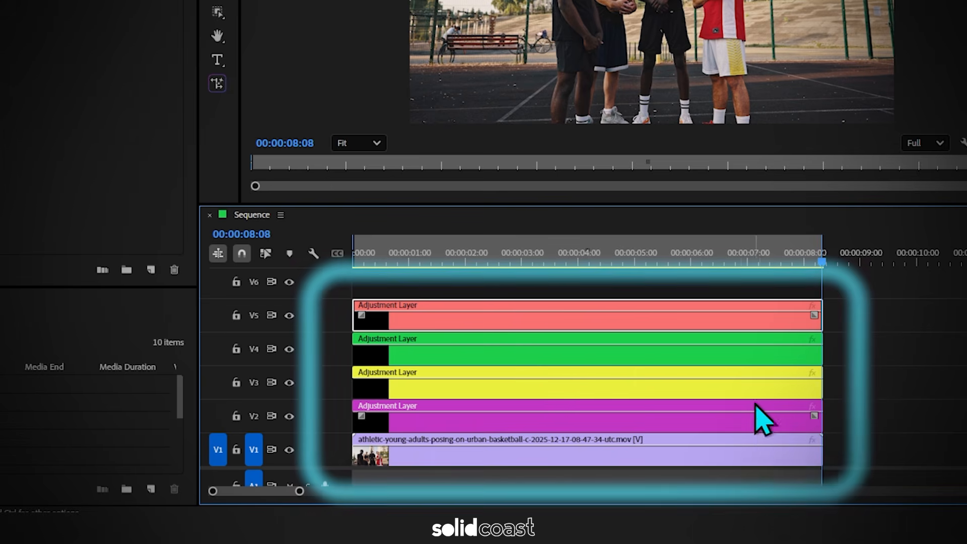
# Find the Lumetri Color effect and apply it to all four adjustment layers together.
pyautogui.moveTo(481, 285); pyautogui.dragTo(472, 403)
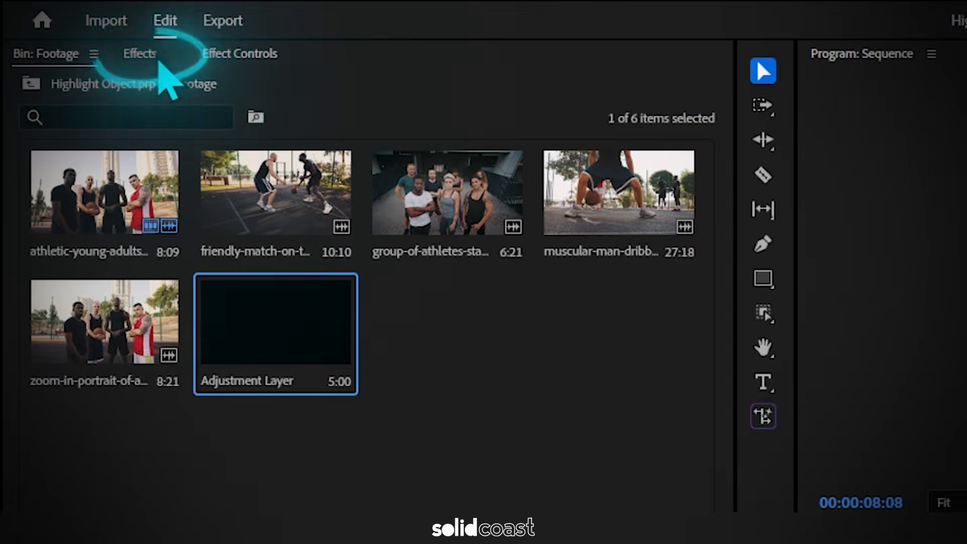
pyautogui.click(141, 54)
pyautogui.click(153, 85)
pyautogui.write('lumetri co')
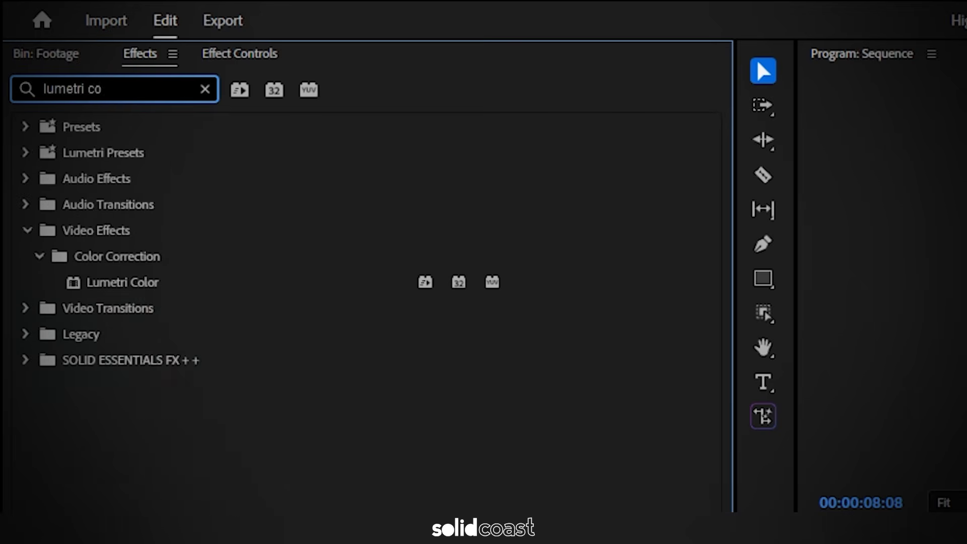
pyautogui.click(250, 290)
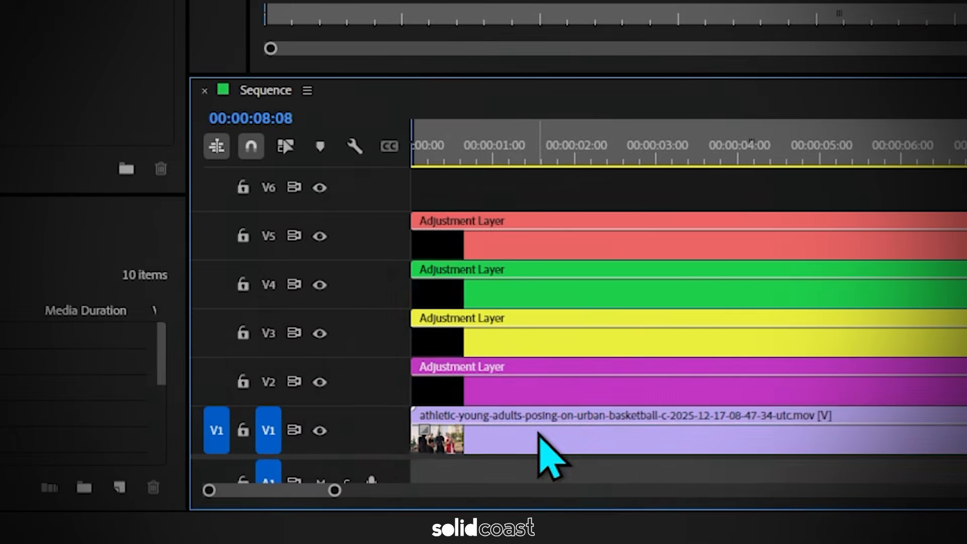
# Copy Object Mask (01) from the basketball clip into the Lumetri Color effect of the V2 adjustment layer.
pyautogui.click(487, 477)
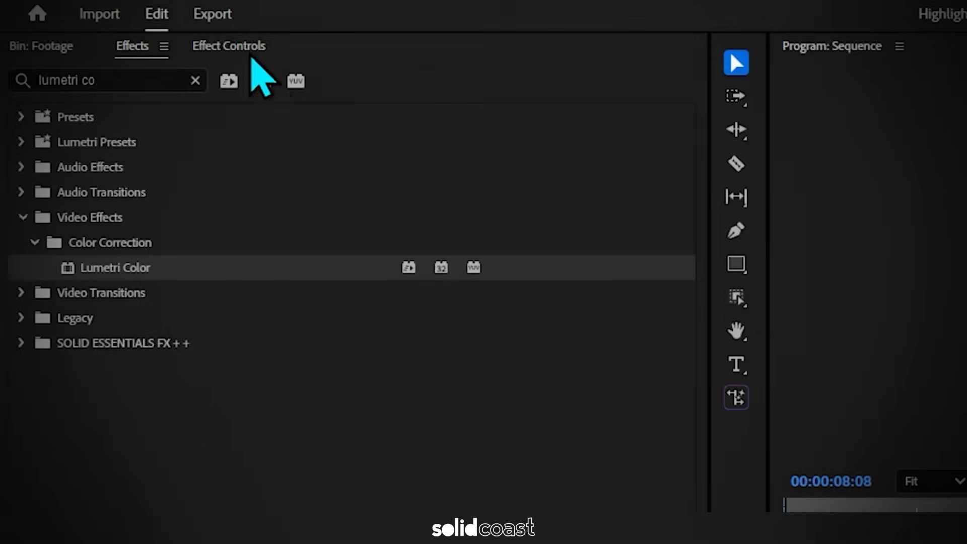
pyautogui.click(249, 54)
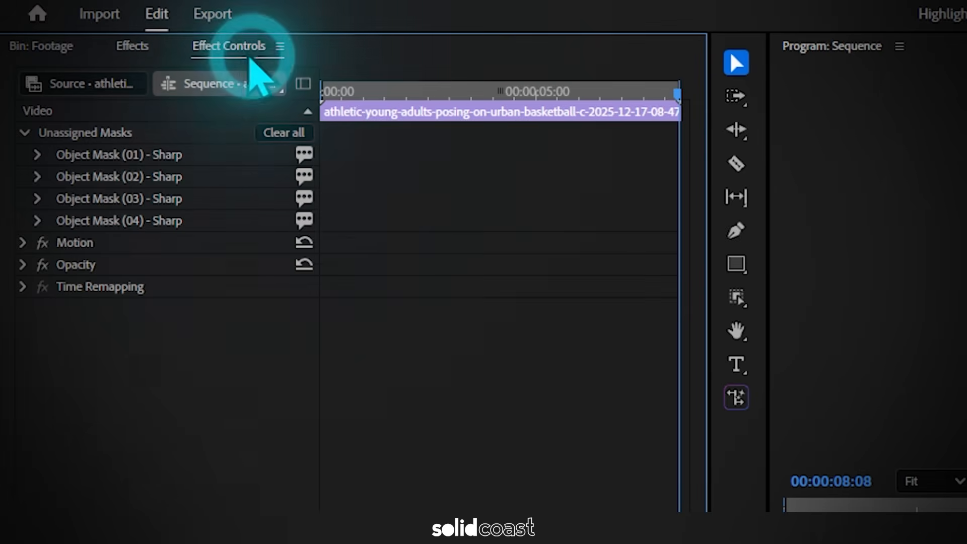
pyautogui.click(190, 153)
pyautogui.rightClick(190, 159)
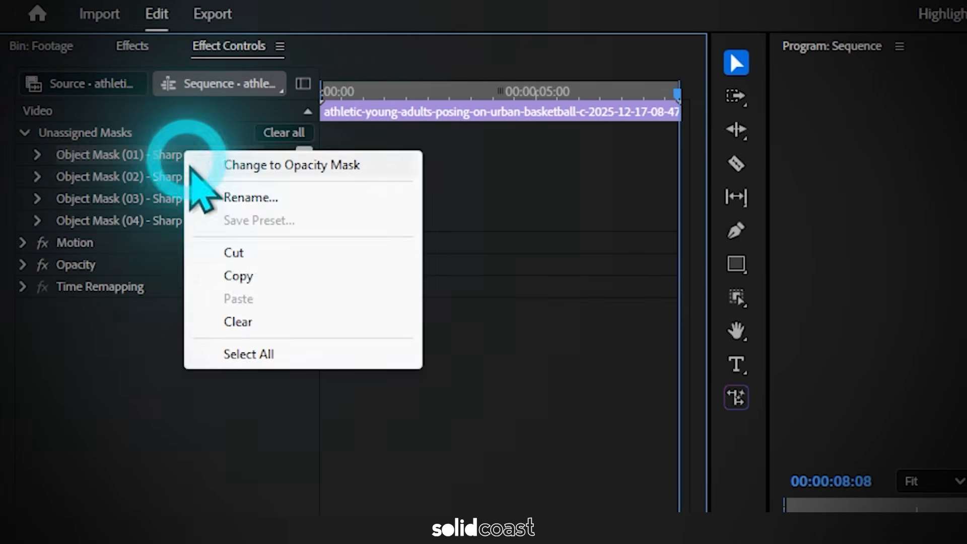
pyautogui.click(258, 277)
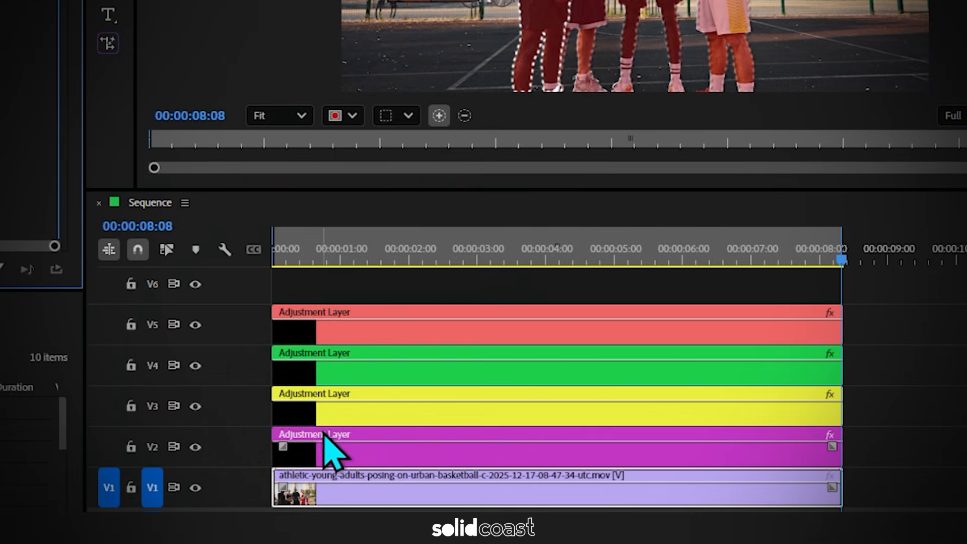
pyautogui.click(324, 438)
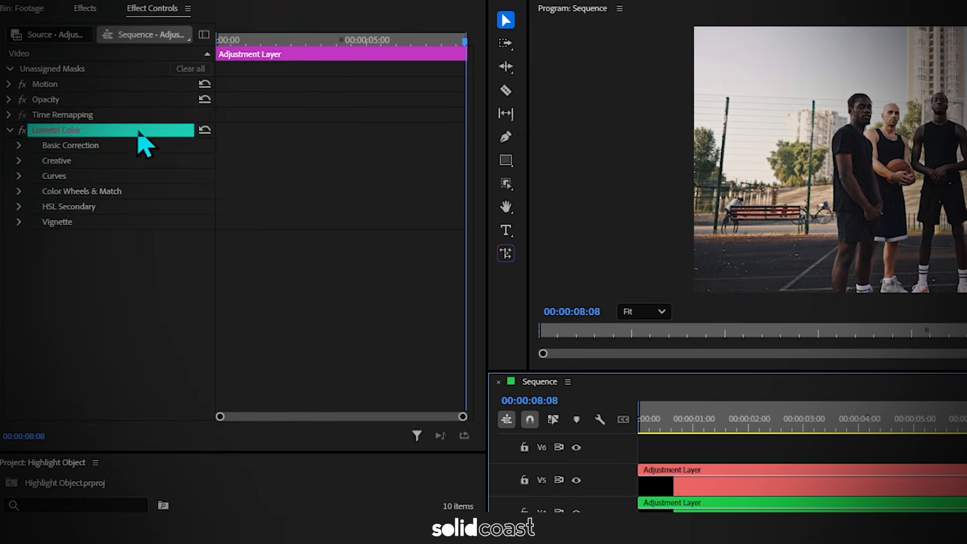
pyautogui.click(120, 125)
pyautogui.hotkey('ctrl', 'v')
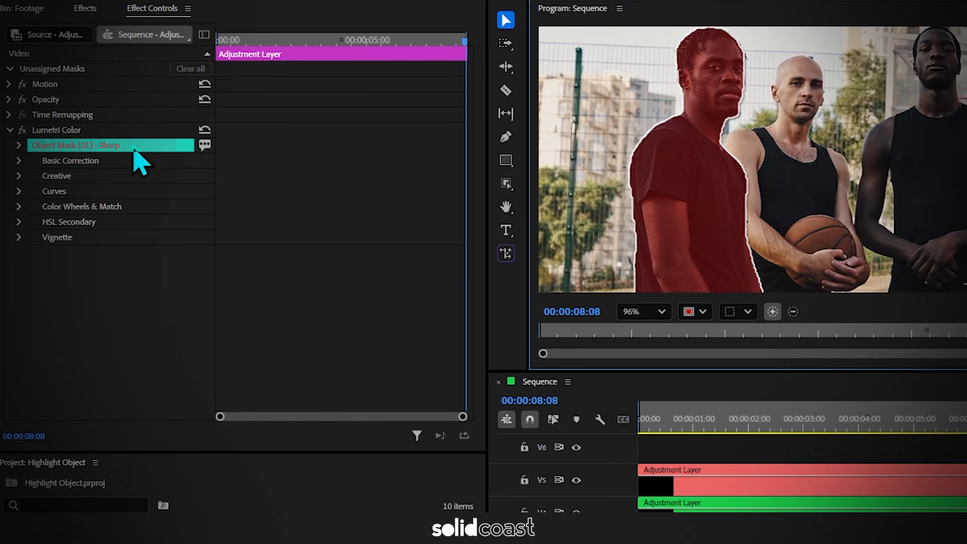
# Tint the masked man purple by pushing the midtones, highlights and shadows colour wheels towards magenta.
pyautogui.click(19, 206)
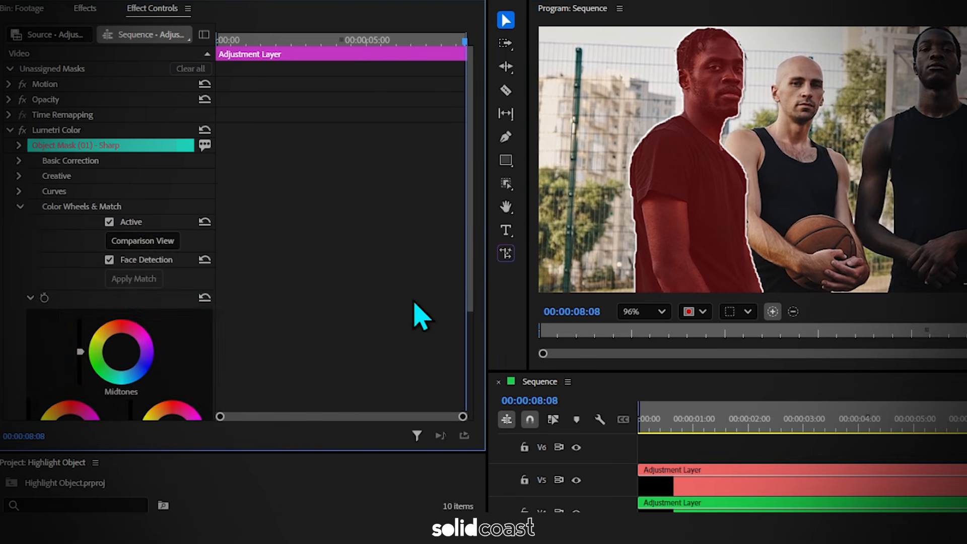
pyautogui.moveTo(344, 451); pyautogui.dragTo(344, 513)
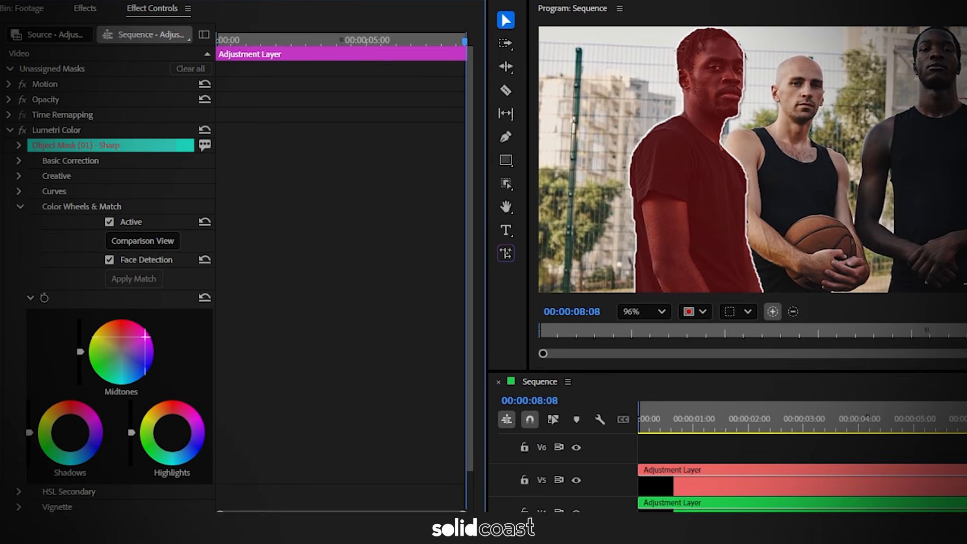
pyautogui.moveTo(145, 335); pyautogui.dragTo(146, 335)
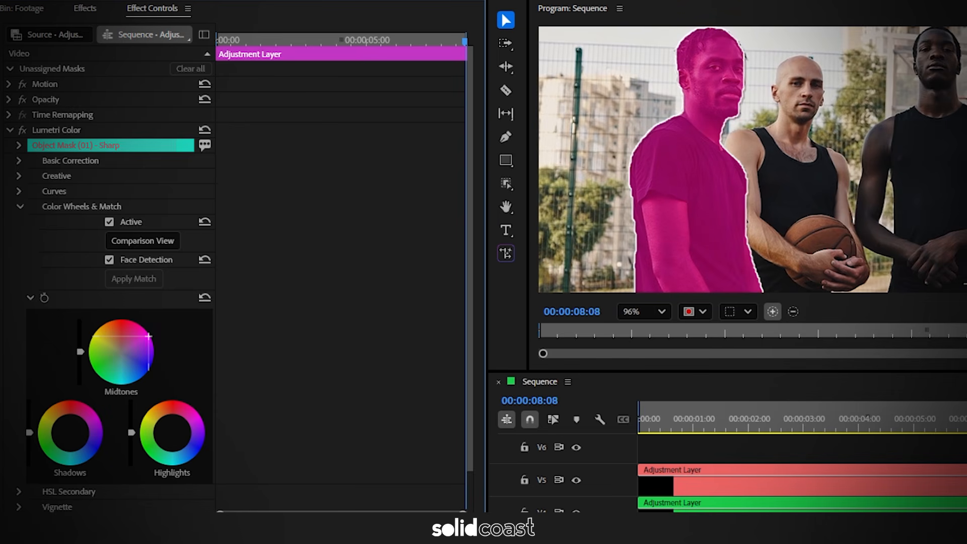
pyautogui.click(107, 130)
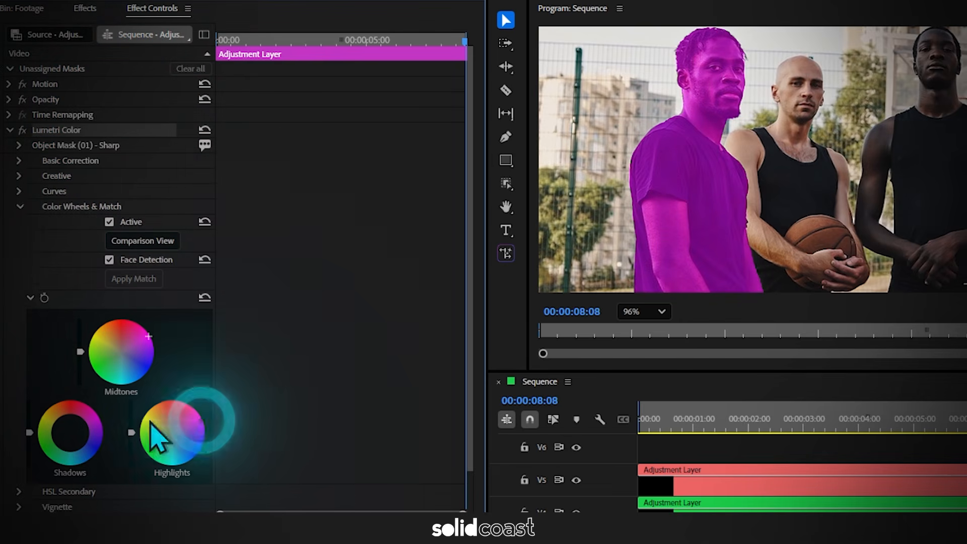
pyautogui.moveTo(70, 433); pyautogui.dragTo(96, 418)
# Lower the shadows and midtones luminance and raise the highlights luminance slightly in Color Wheels & Match.
pyautogui.moveTo(30, 433)
pyautogui.mouseDown()
pyautogui.moveTo(30, 458)
pyautogui.moveTo(29, 442)
pyautogui.mouseUp()
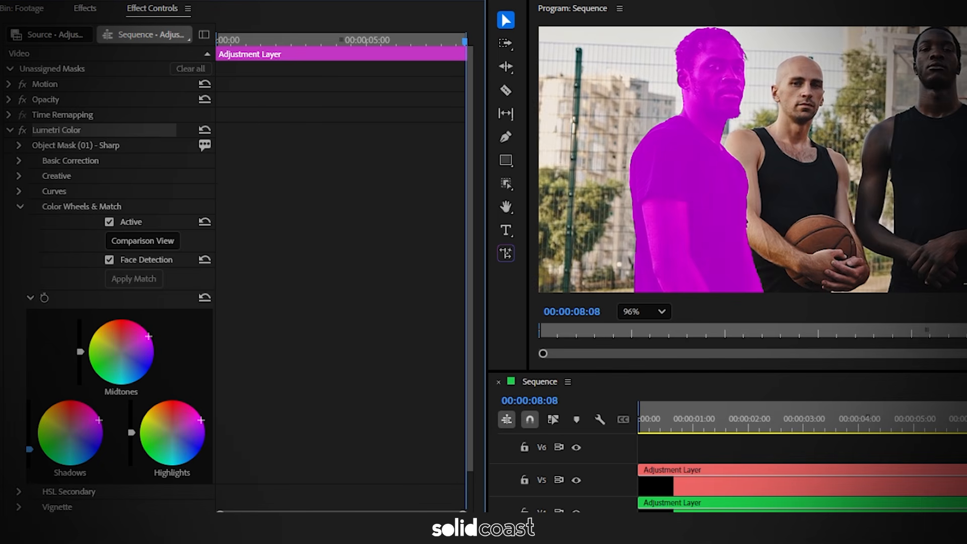
pyautogui.moveTo(79, 351); pyautogui.dragTo(80, 362)
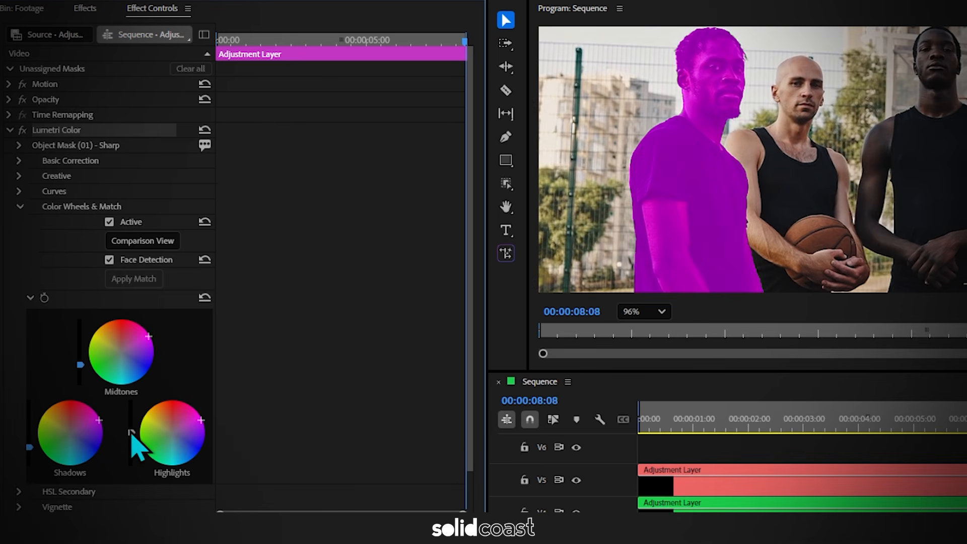
pyautogui.moveTo(130, 433); pyautogui.dragTo(131, 439)
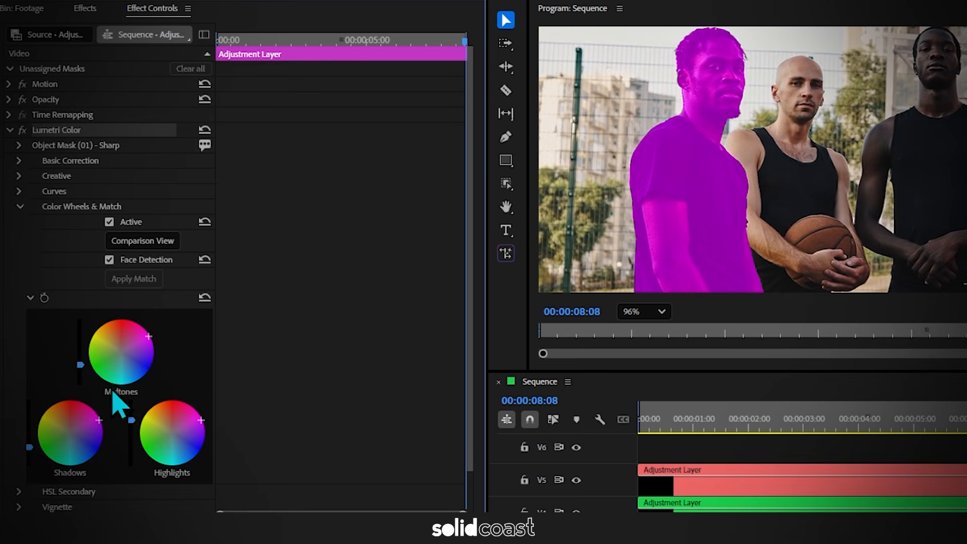
# Raise the Basic Correction Exposure to 3.1 and lower the Blacks in the V2 adjustment layer's Lumetri Color effect.
pyautogui.click(23, 160)
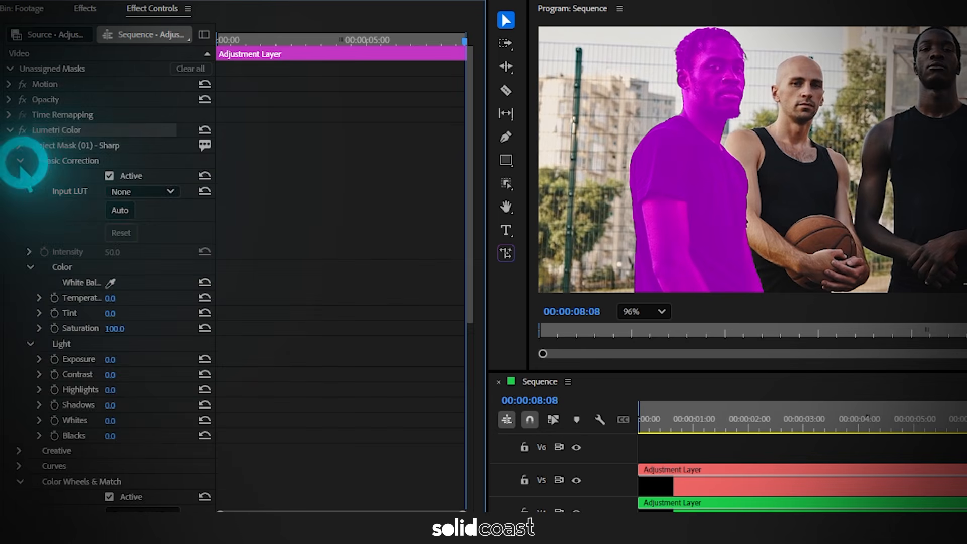
pyautogui.moveTo(111, 358); pyautogui.dragTo(126, 358)
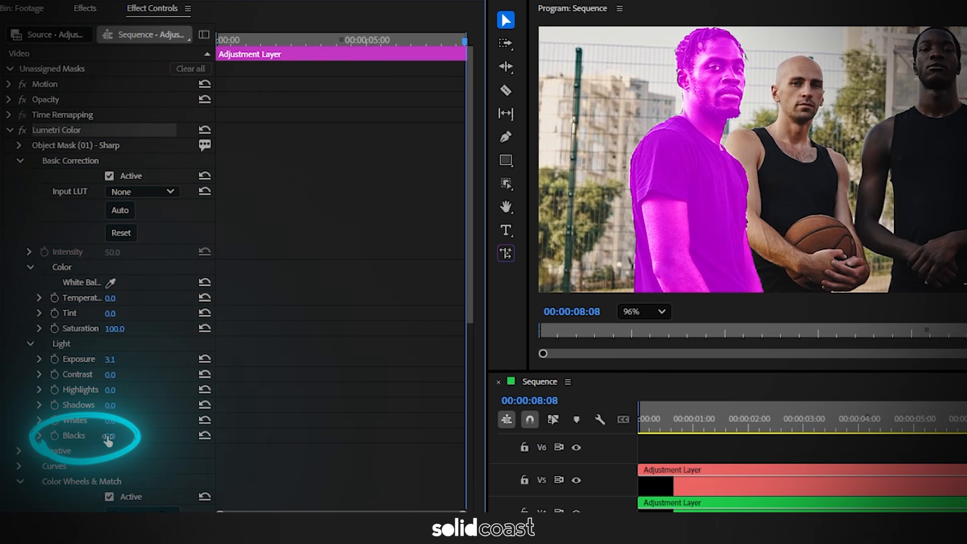
pyautogui.moveTo(112, 437); pyautogui.dragTo(110, 436)
pyautogui.click(20, 160)
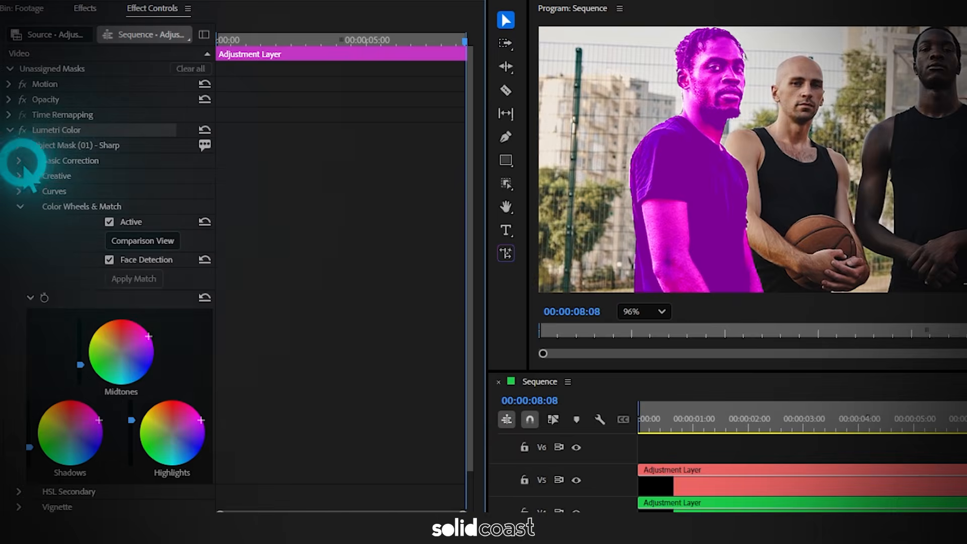
# Set Object Mask (01)'s Expansion to 15 and Feather to 30 to create a soft glow around the purple man.
pyautogui.click(20, 184)
pyautogui.click(21, 146)
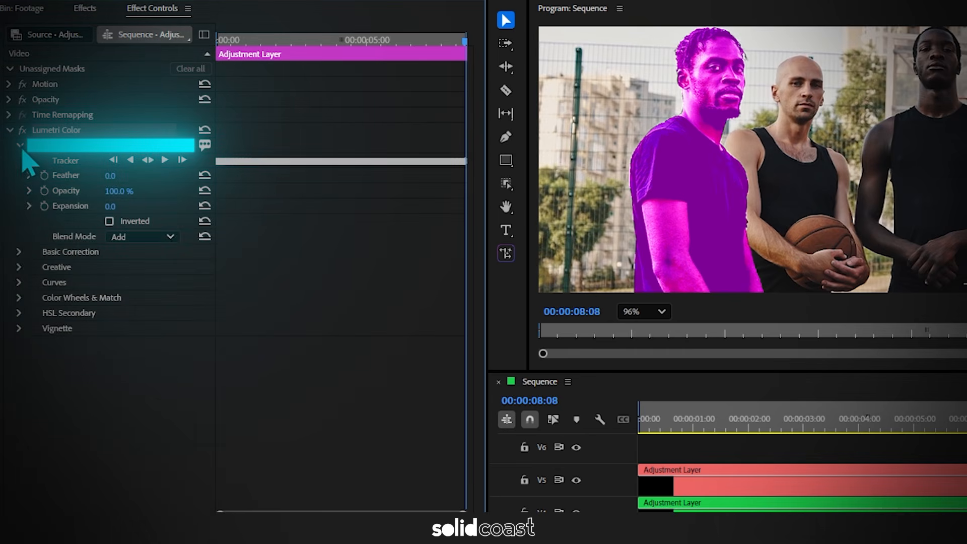
pyautogui.scroll(4, 673, 201)
pyautogui.moveTo(676, 186); pyautogui.dragTo(593, 41)
pyautogui.moveTo(647, 157); pyautogui.dragTo(648, 61)
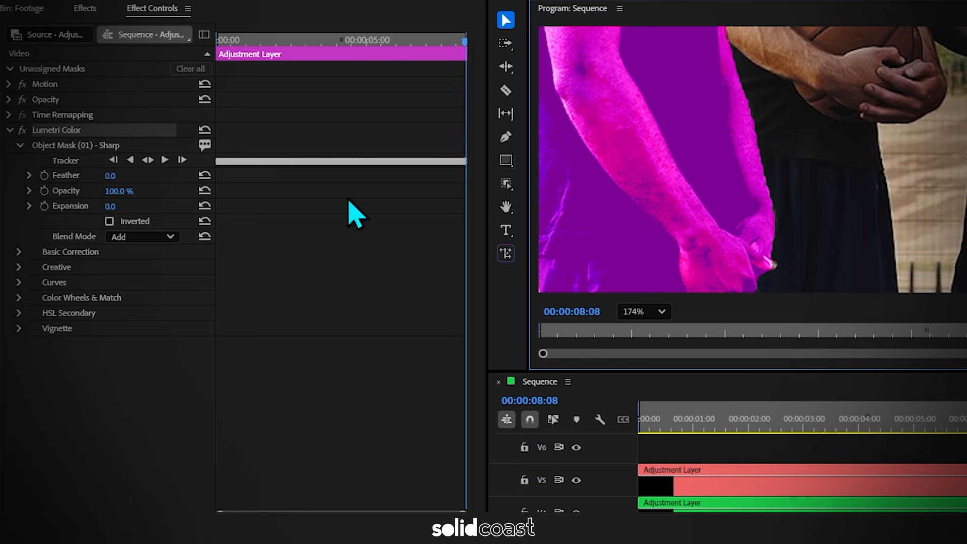
pyautogui.write('1')
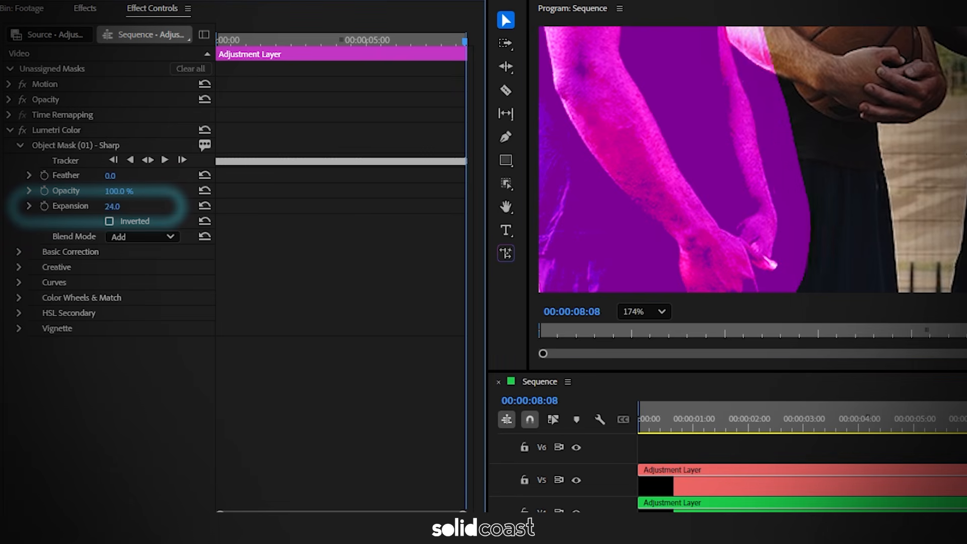
pyautogui.write('30')
pyautogui.press('Return')
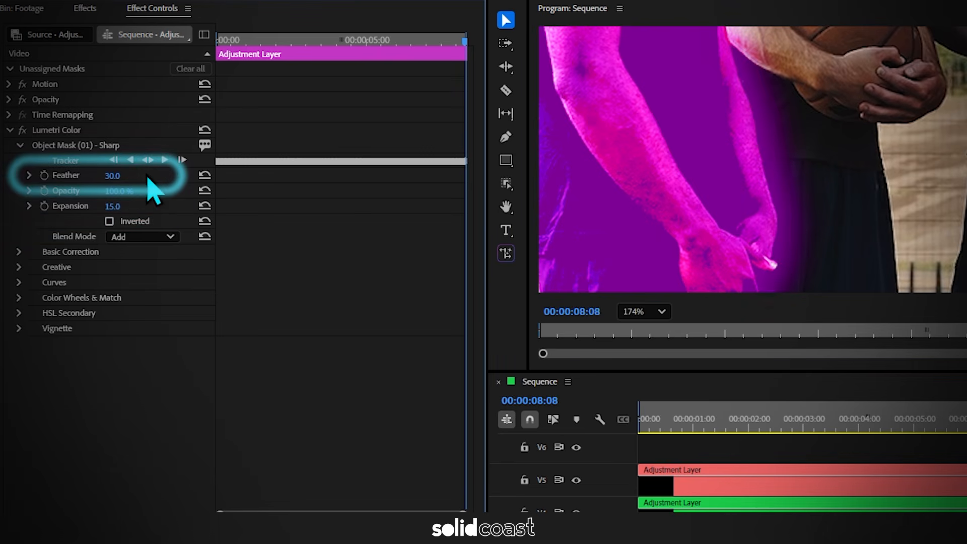
pyautogui.moveTo(610, 94)
pyautogui.mouseDown()
pyautogui.moveTo(637, 216)
pyautogui.moveTo(611, 43)
pyautogui.moveTo(631, 162)
pyautogui.mouseUp()
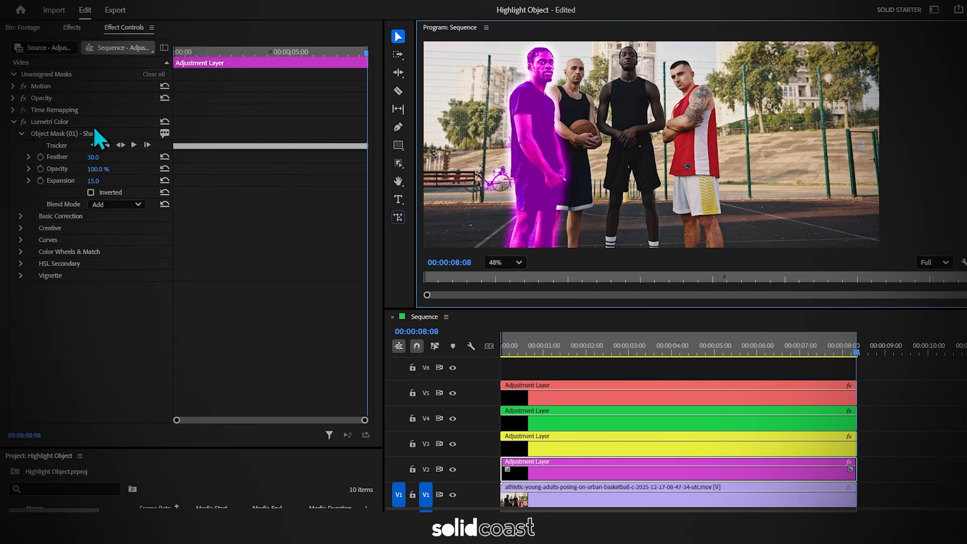
# Copy the next man's object mask from the basketball clip into the Lumetri Color effect of the V3 adjustment layer.
pyautogui.click(574, 496)
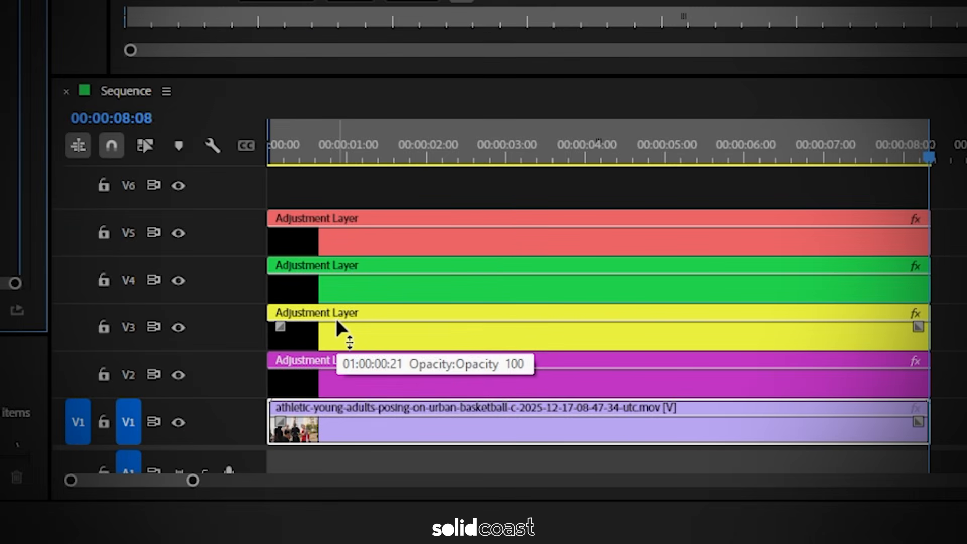
pyautogui.click(335, 317)
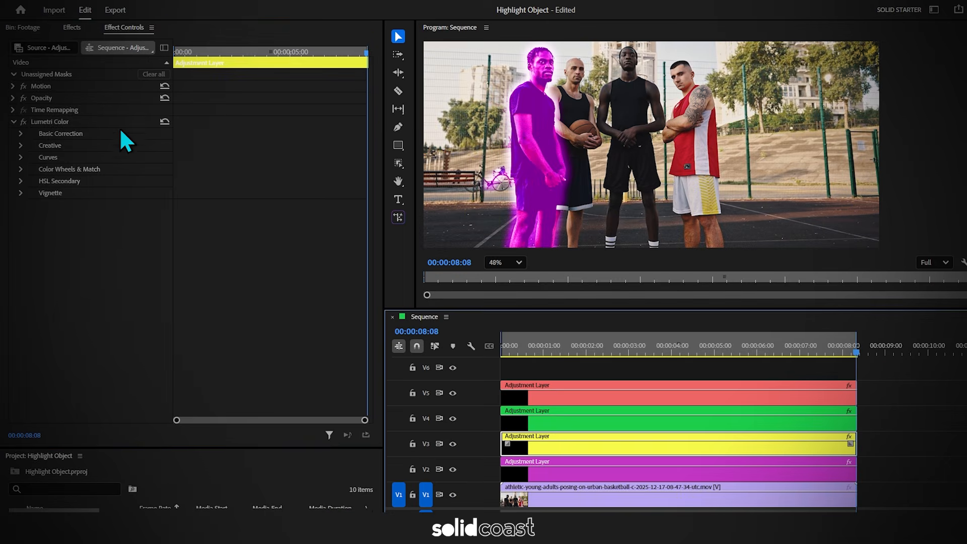
pyautogui.click(119, 121)
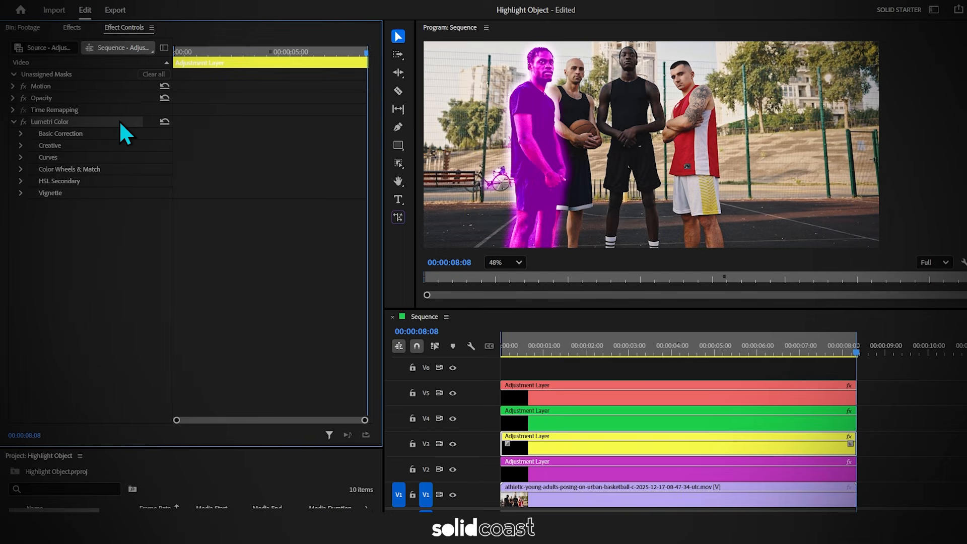
pyautogui.hotkey('ctrl', 'v')
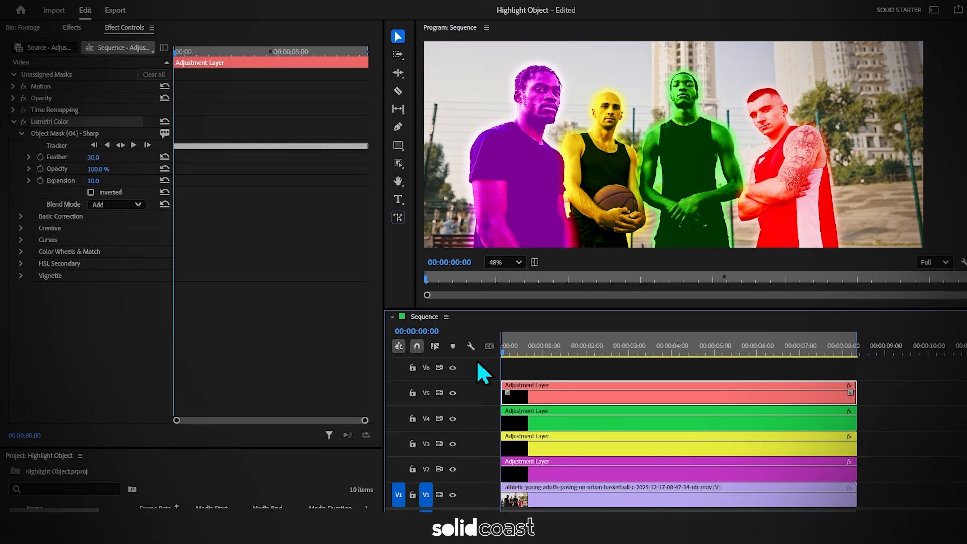
# Add opacity keyframes to the V2 adjustment layer with the Pen tool at 00:00:00:05, 00:00:00:10 and 00:00:01:00.
pyautogui.press('=')
pyautogui.press('=')
pyautogui.press('=')
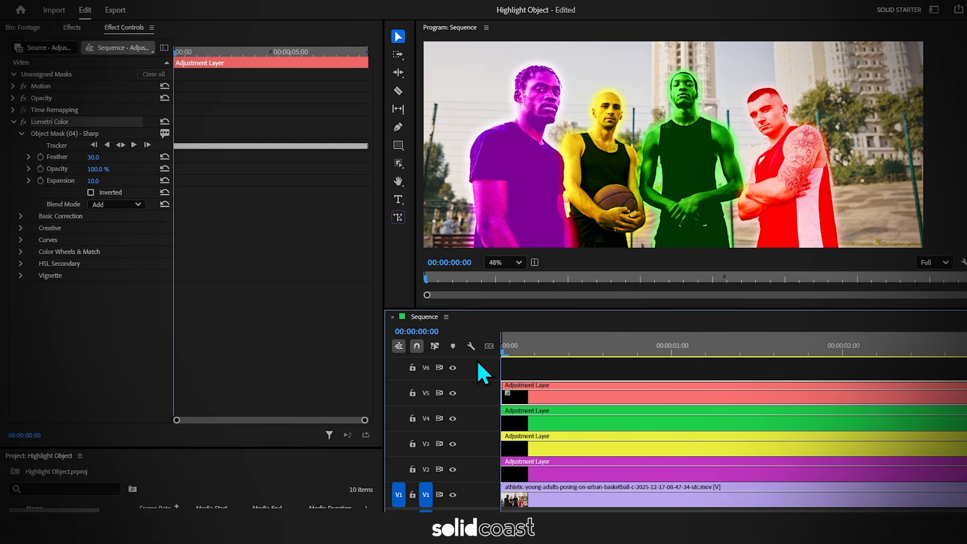
pyautogui.press('space')
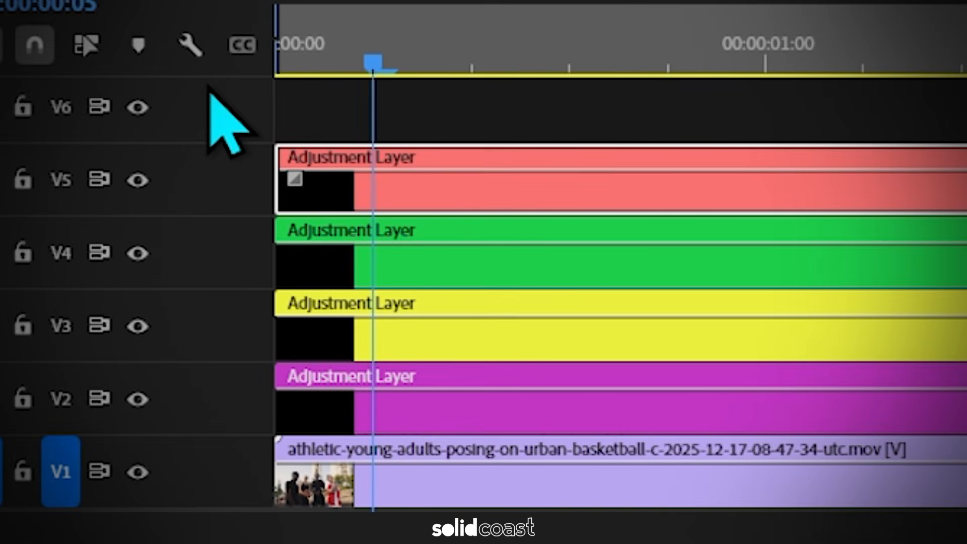
pyautogui.press('p')
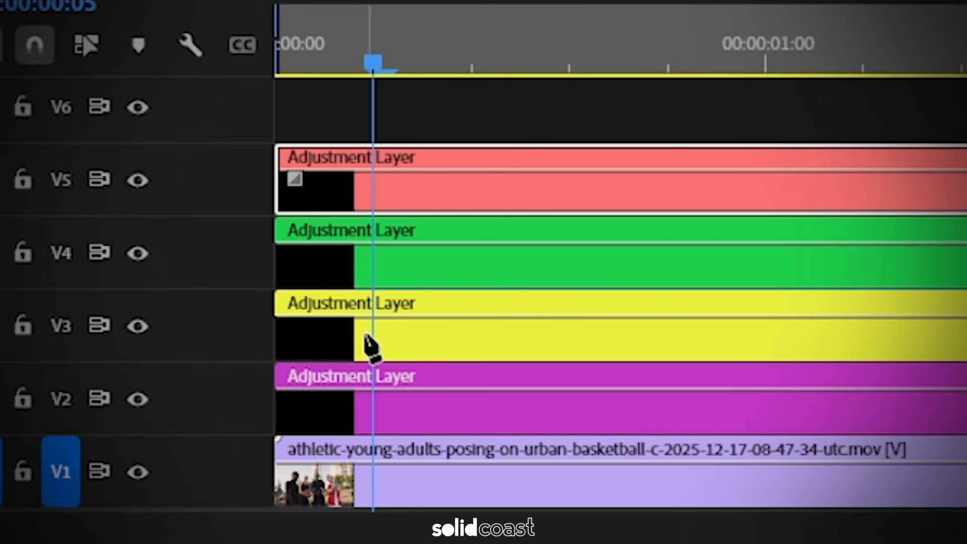
pyautogui.click(372, 390)
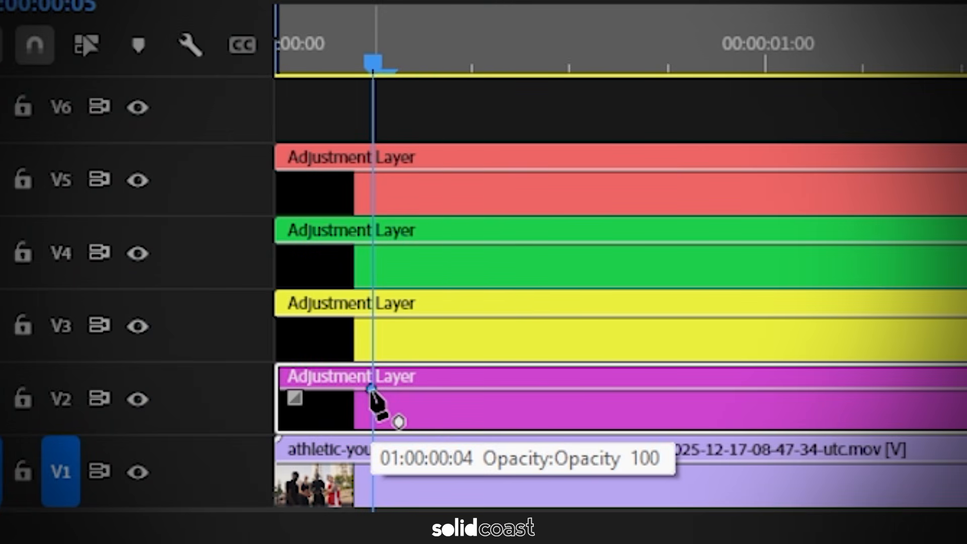
pyautogui.press('space')
pyautogui.click(472, 389)
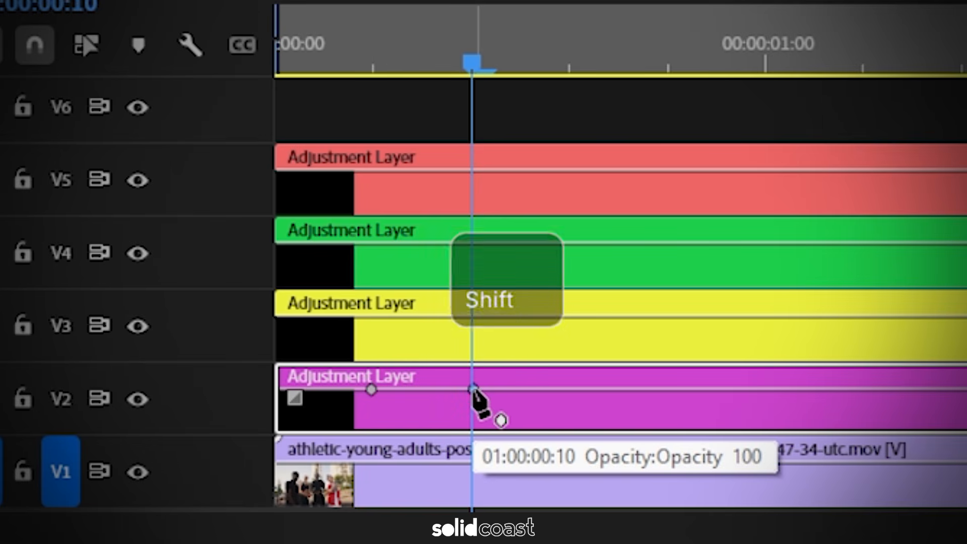
pyautogui.hotkey('shift', 'Right')
pyautogui.hotkey('shift', 'Right')
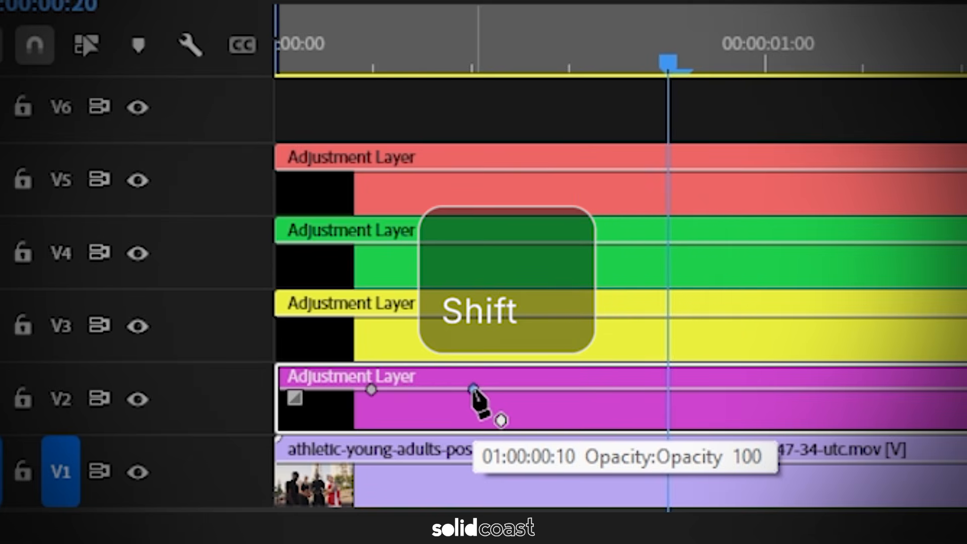
pyautogui.hotkey('shift', 'Right')
pyautogui.click(764, 389)
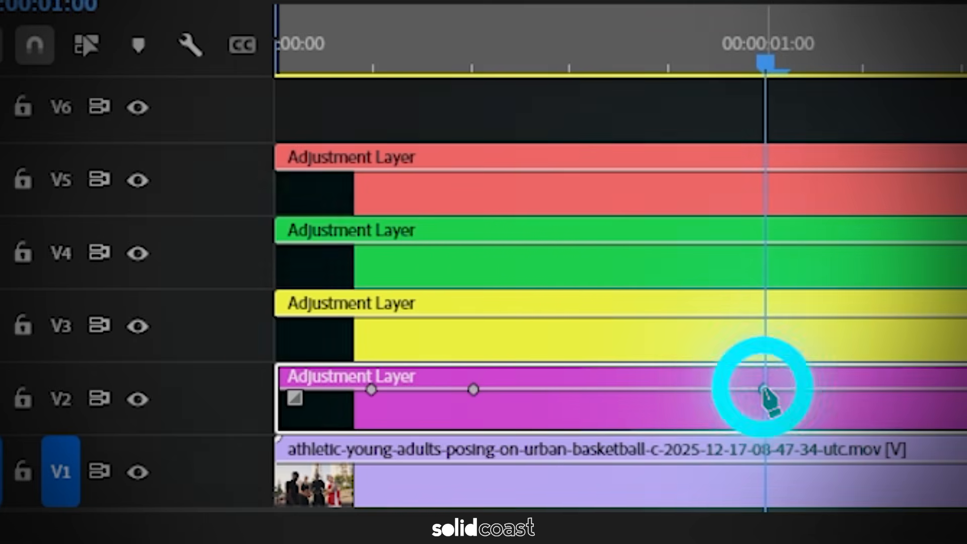
# Lower the first and third V2 opacity keyframes until the purple highlight is fully transparent, and preview the fade from the start.
pyautogui.moveTo(372, 390); pyautogui.dragTo(378, 420)
pyautogui.moveTo(763, 418); pyautogui.dragTo(763, 419)
pyautogui.moveTo(611, 96); pyautogui.dragTo(292, 126)
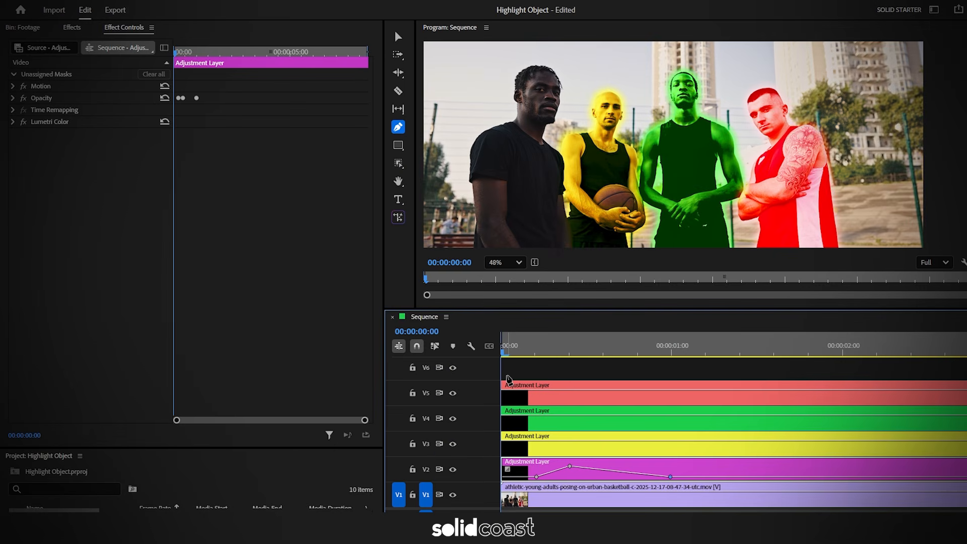
pyautogui.press('space')
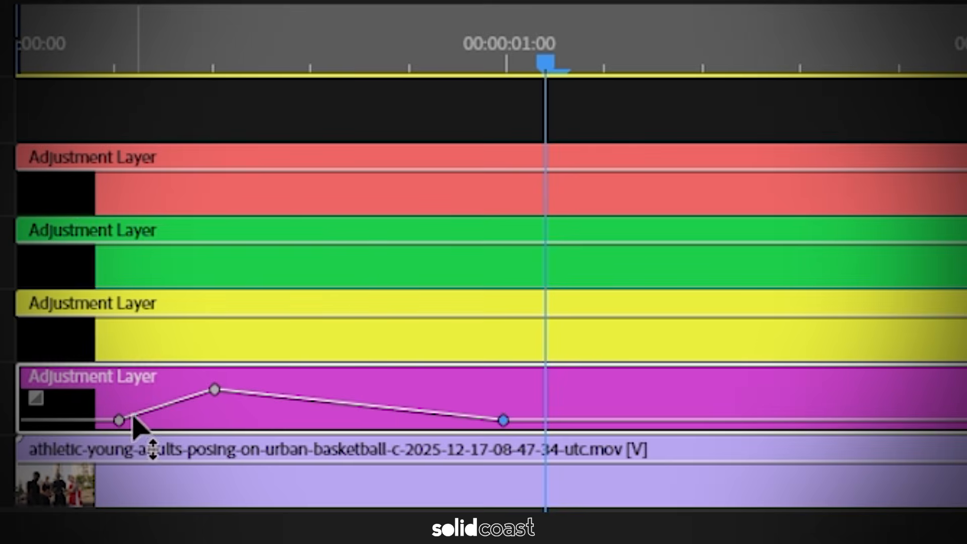
# Copy the three V2 opacity keyframes and paste them onto the V3 adjustment layer starting at 00:00:00:15.
pyautogui.click(119, 420)
pyautogui.keyDown('shift'); pyautogui.click(215, 390); pyautogui.keyUp('shift')
pyautogui.keyDown('shift'); pyautogui.click(503, 421); pyautogui.keyUp('shift')
pyautogui.hotkey('ctrl', 'c')
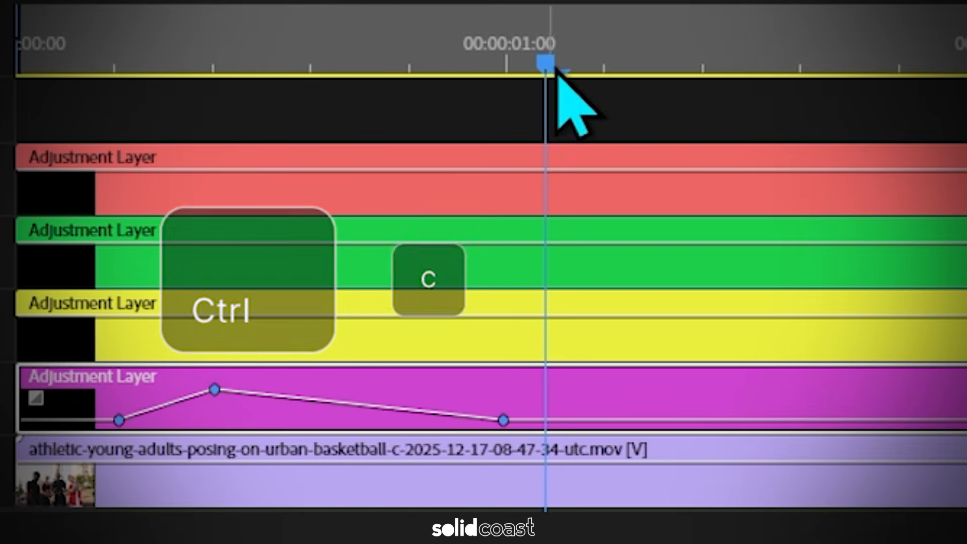
pyautogui.moveTo(557, 70); pyautogui.dragTo(301, 86)
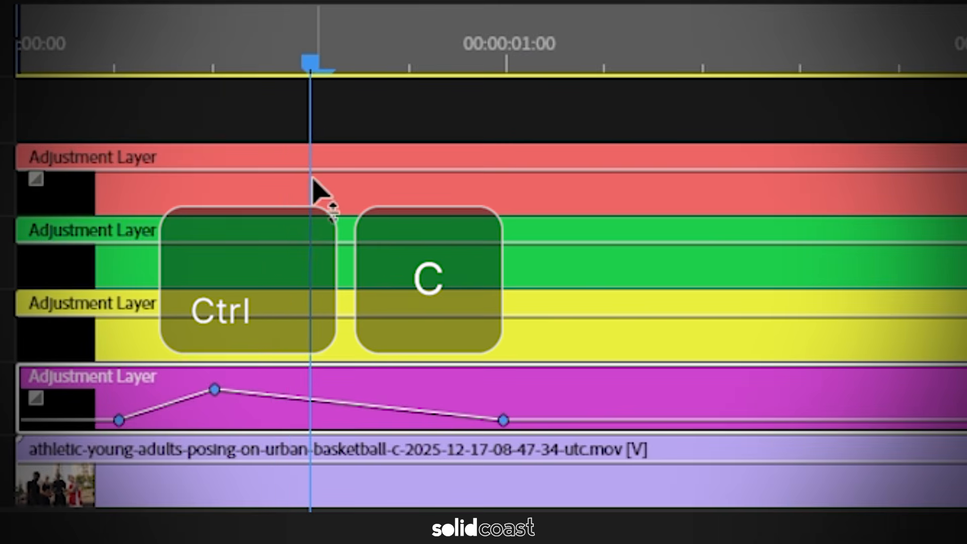
pyautogui.click(302, 335)
pyautogui.hotkey('ctrl', 'v')
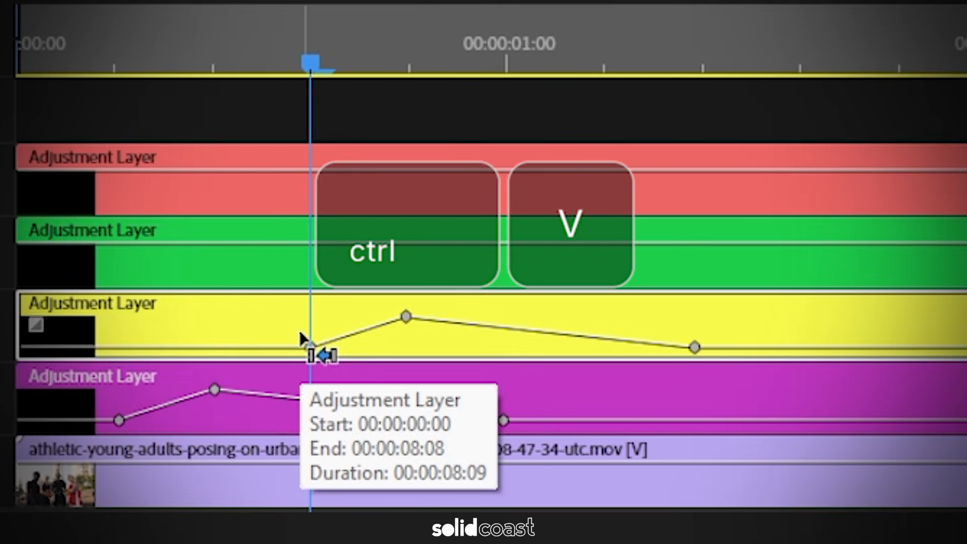
# Paste the opacity keyframes onto the V4 adjustment layer at 00:00:01:00 and the V5 adjustment layer at 00:00:01:10.
pyautogui.moveTo(328, 54); pyautogui.dragTo(513, 58)
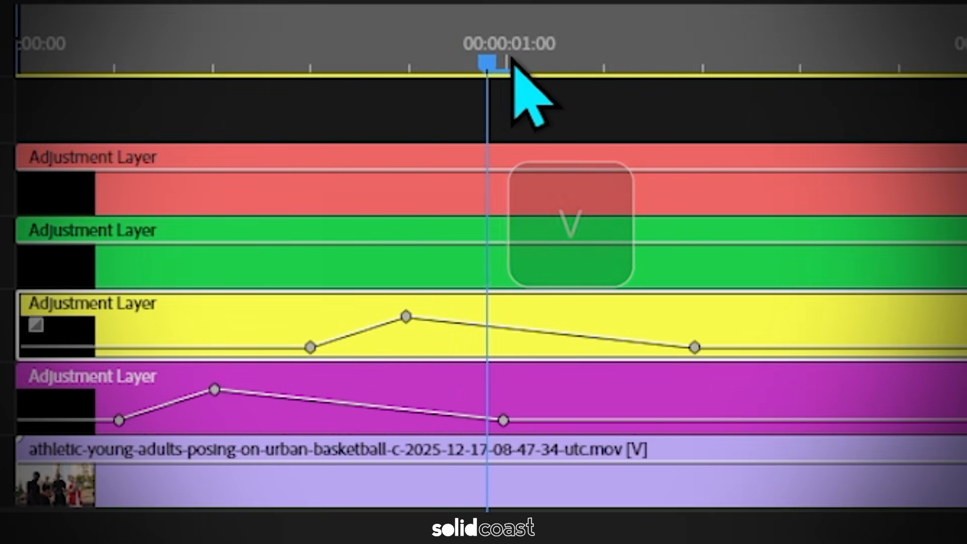
pyautogui.click(510, 272)
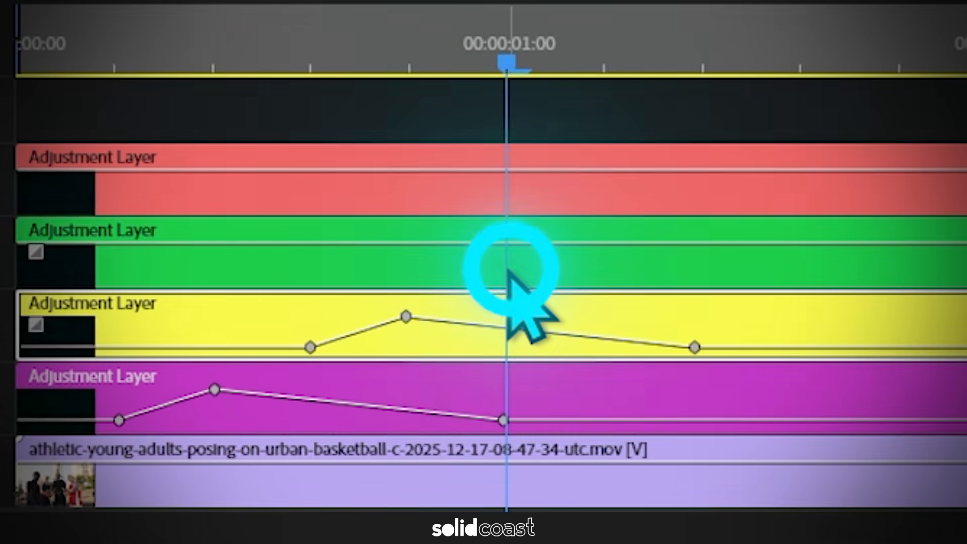
pyautogui.hotkey('ctrl', 'v')
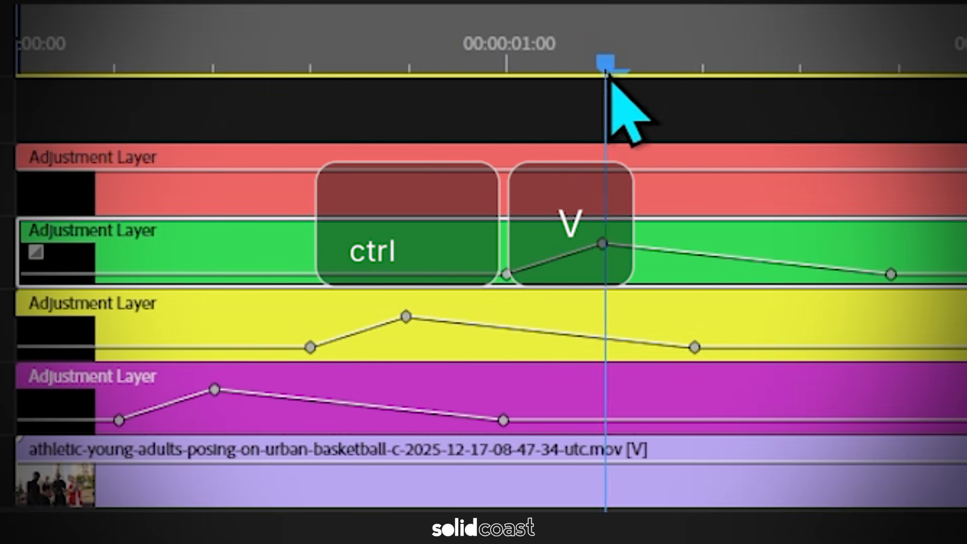
pyautogui.click(715, 190)
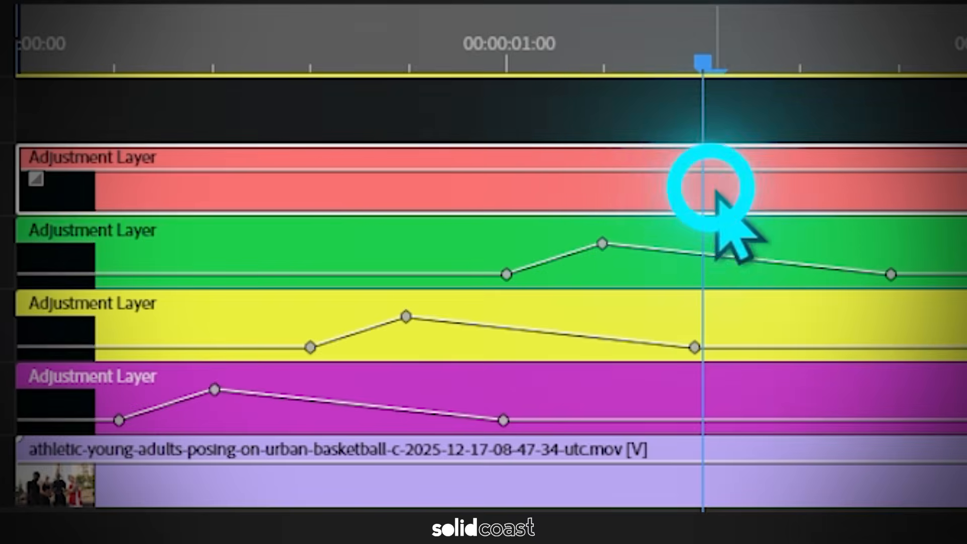
pyautogui.hotkey('ctrl', 'v')
pyautogui.moveTo(709, 63); pyautogui.dragTo(18, 116)
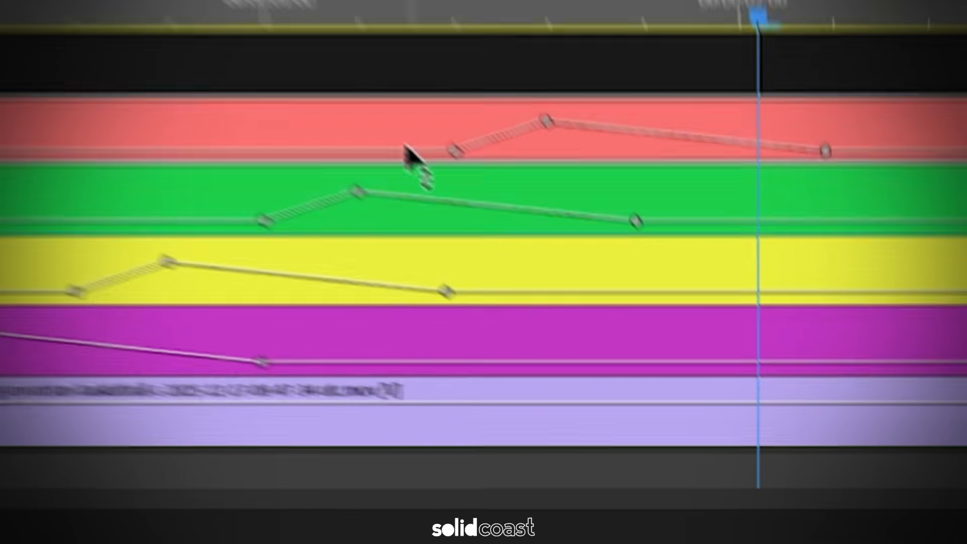
# Try moving the three V5 opacity keyframes about half a second further along the timeline and play the sequence back.
pyautogui.press('shift')
pyautogui.keyDown('shift'); pyautogui.click(439, 137); pyautogui.keyUp('shift')
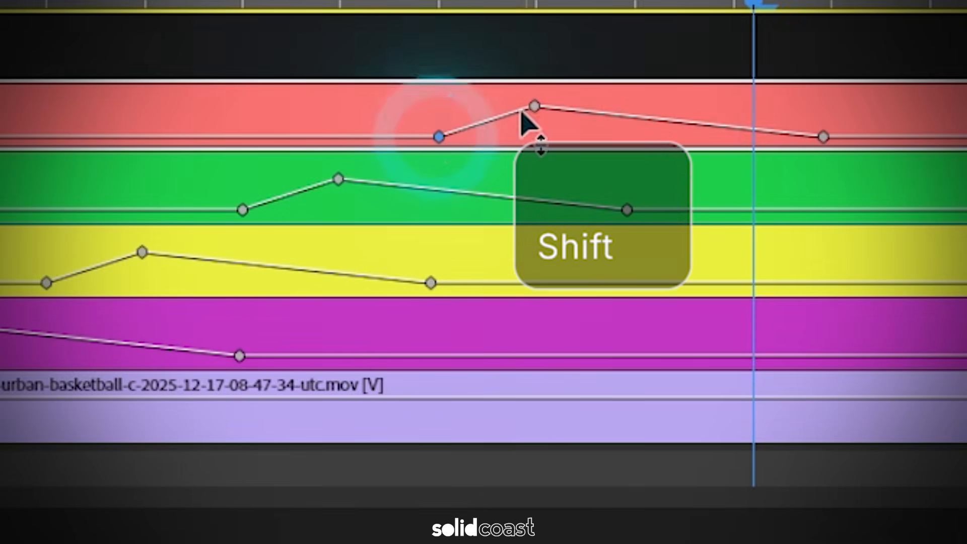
pyautogui.keyDown('shift'); pyautogui.click(535, 105); pyautogui.keyUp('shift')
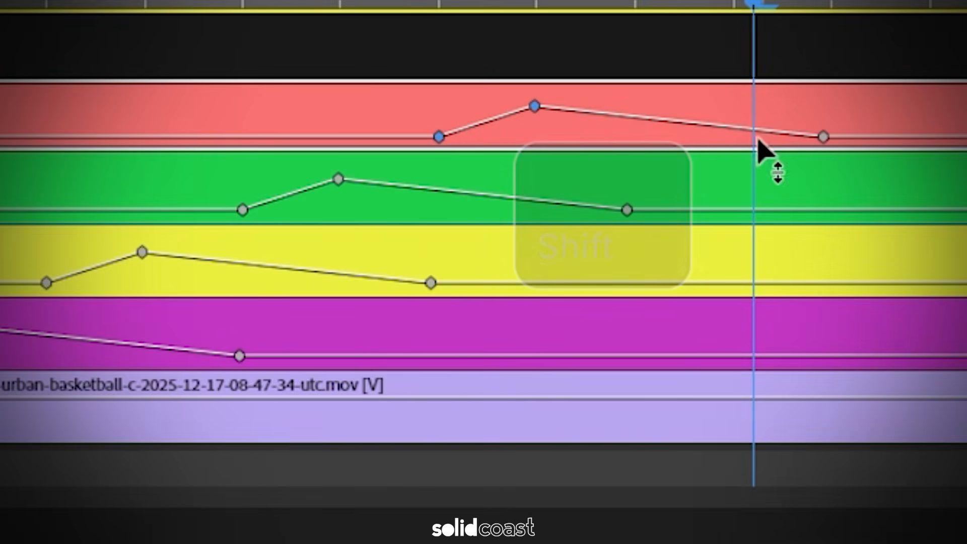
pyautogui.keyDown('shift'); pyautogui.click(824, 136); pyautogui.keyUp('shift')
pyautogui.moveTo(439, 137); pyautogui.dragTo(639, 137)
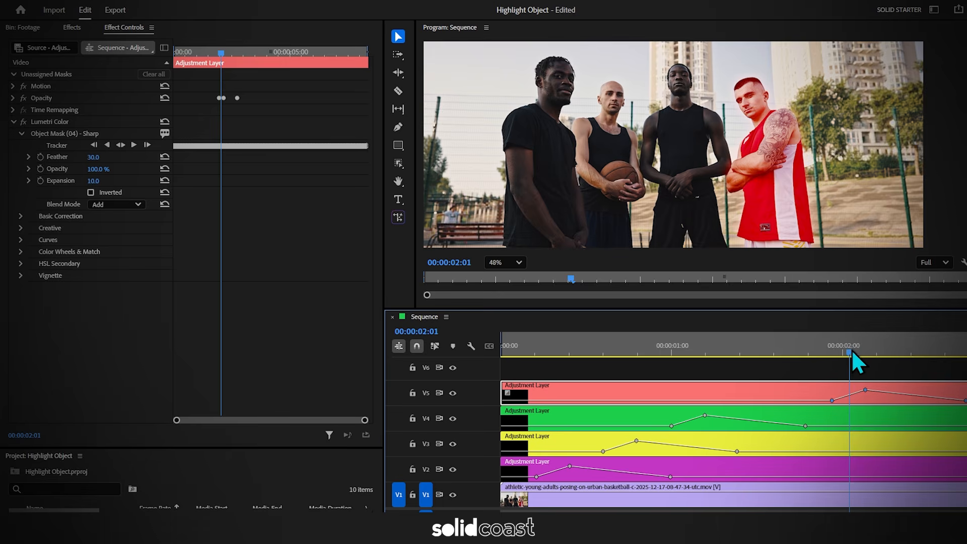
pyautogui.moveTo(835, 290); pyautogui.dragTo(374, 362)
pyautogui.press('space')
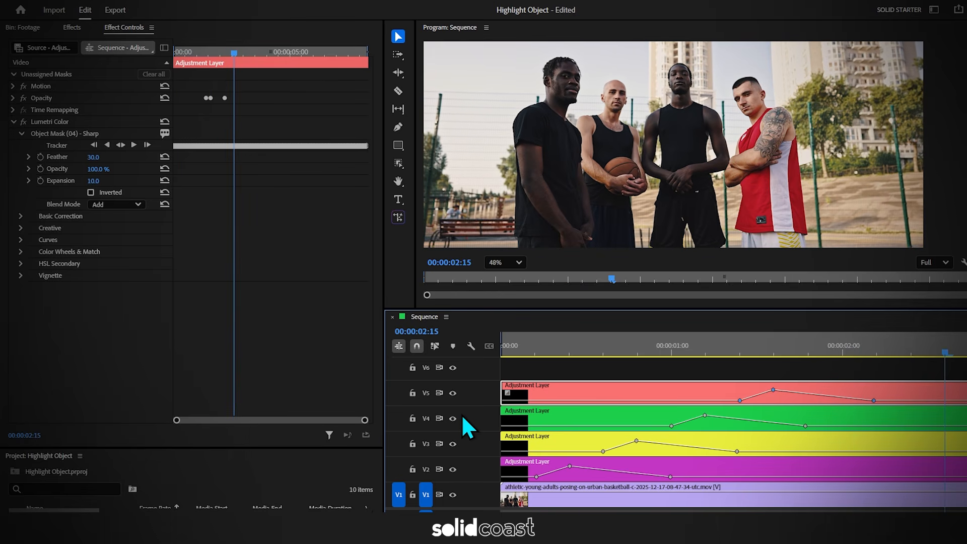
# Deactivate Color Wheels & Match in the Lumetri Color effect of the V2 adjustment layer.
pyautogui.click(527, 464)
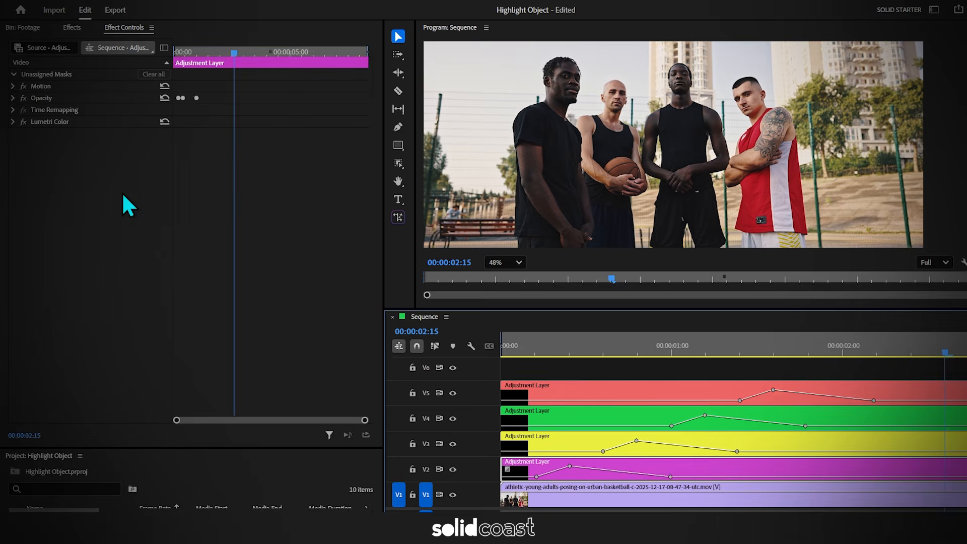
pyautogui.click(12, 121)
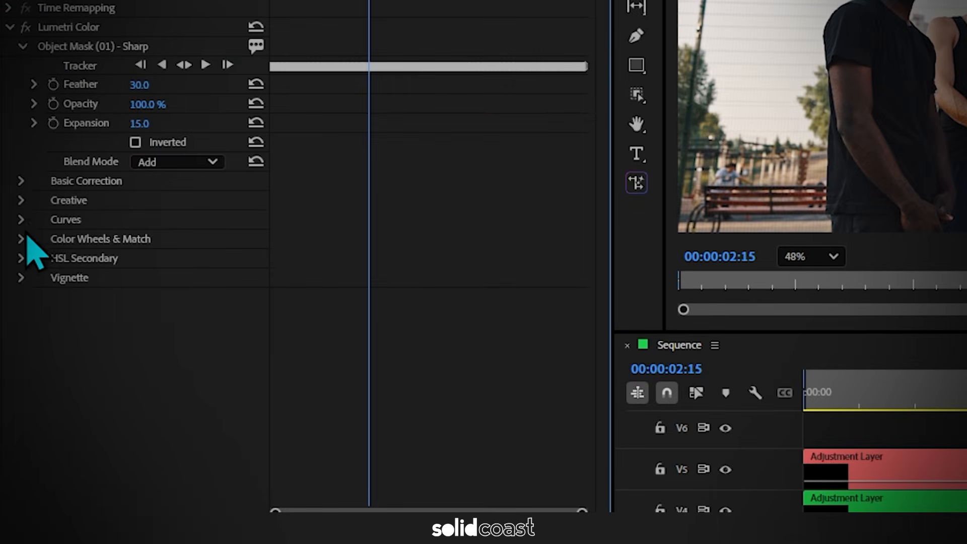
pyautogui.click(22, 238)
pyautogui.click(134, 256)
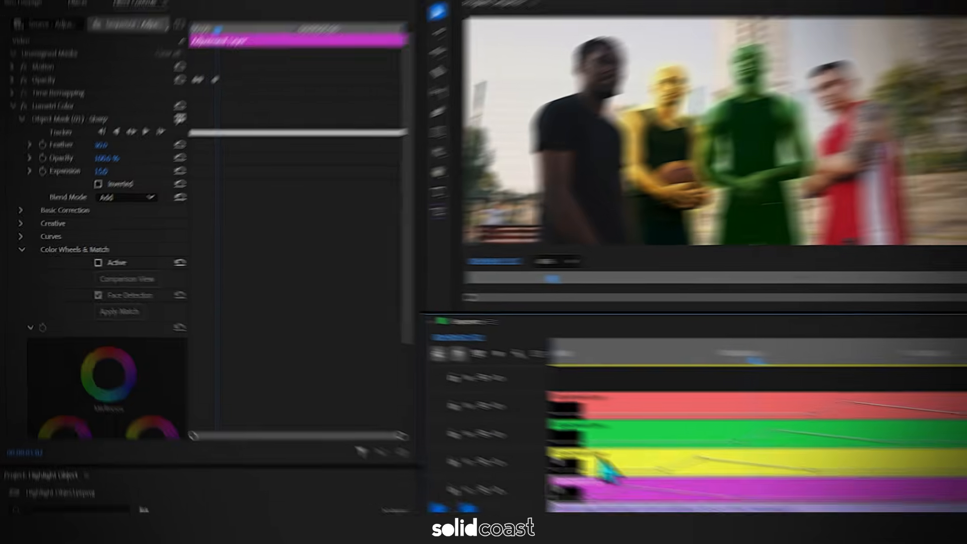
# Deactivate Color Wheels & Match in the Lumetri Color effects of the V3, V4 and V5 adjustment layers.
pyautogui.click(597, 456)
pyautogui.click(13, 106)
pyautogui.click(21, 132)
pyautogui.click(21, 170)
pyautogui.click(99, 184)
pyautogui.click(14, 106)
pyautogui.click(21, 181)
pyautogui.click(530, 393)
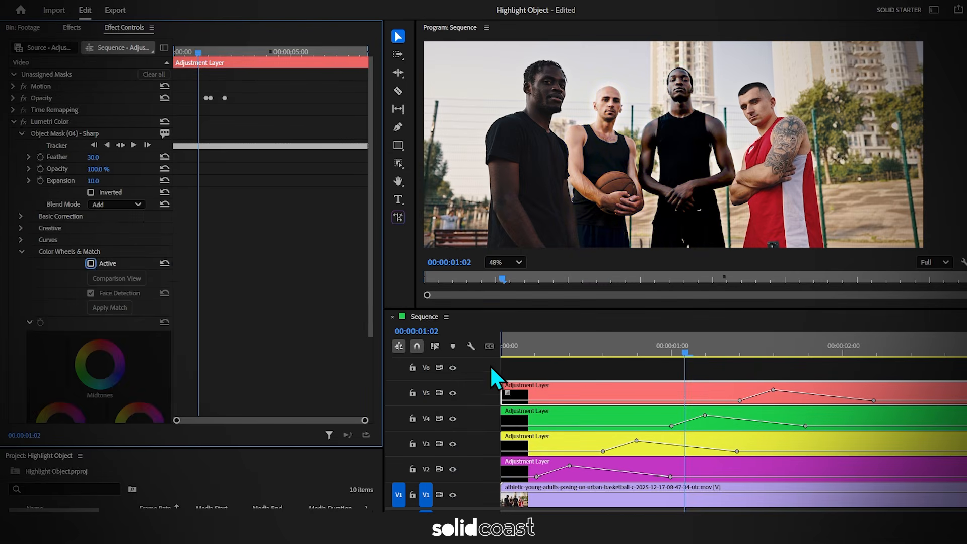